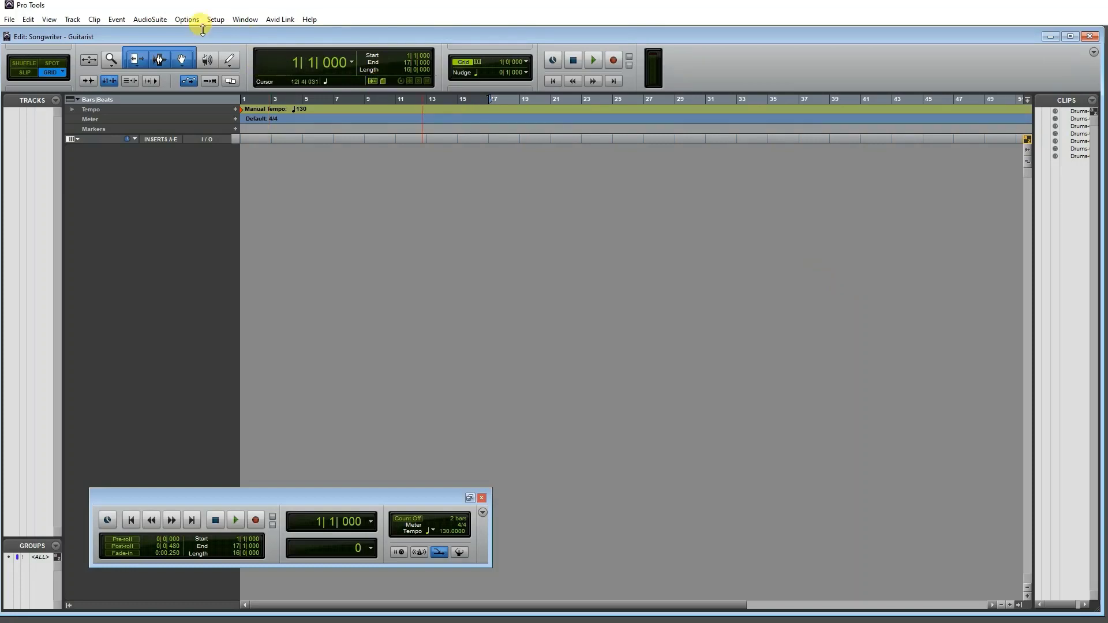
# Create a new stereo instrument track, Inst 1
pyautogui.click(72, 21)
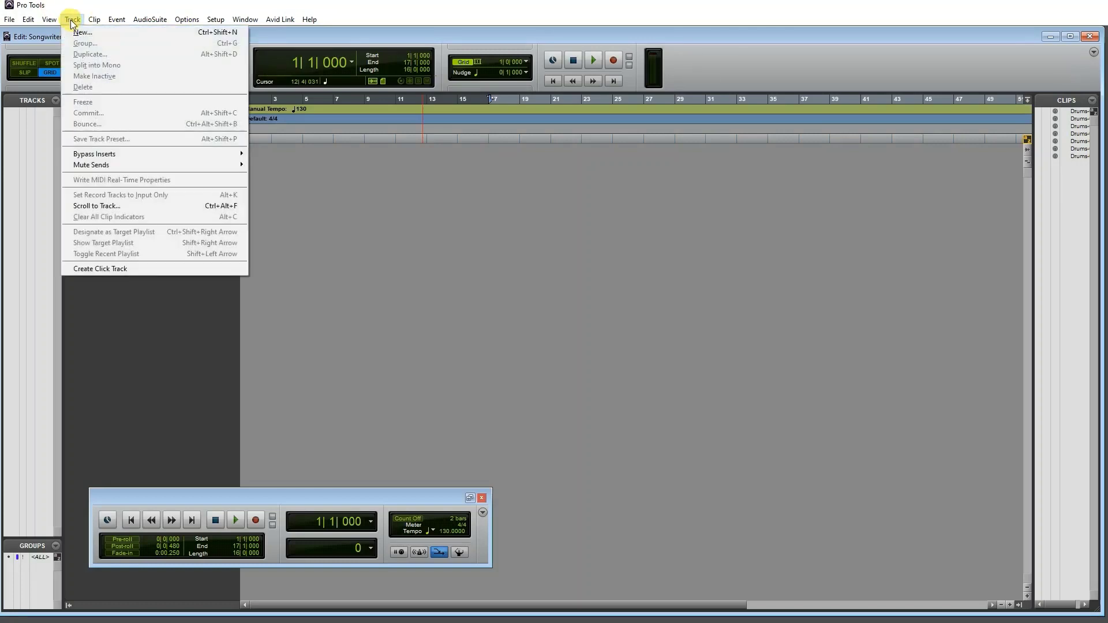
pyautogui.click(71, 32)
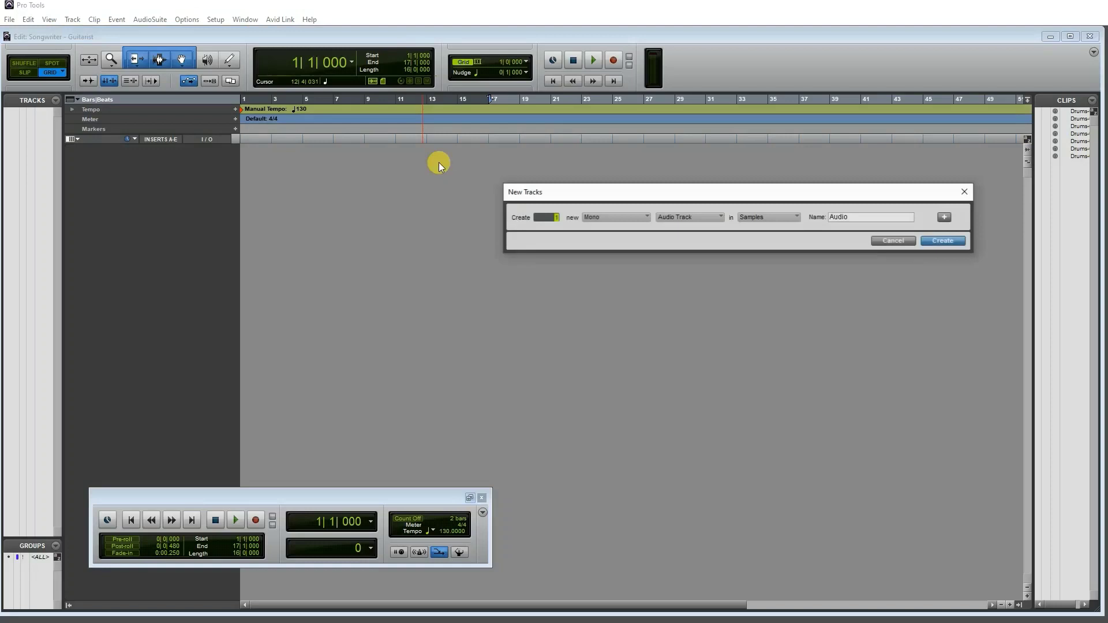
pyautogui.click(620, 219)
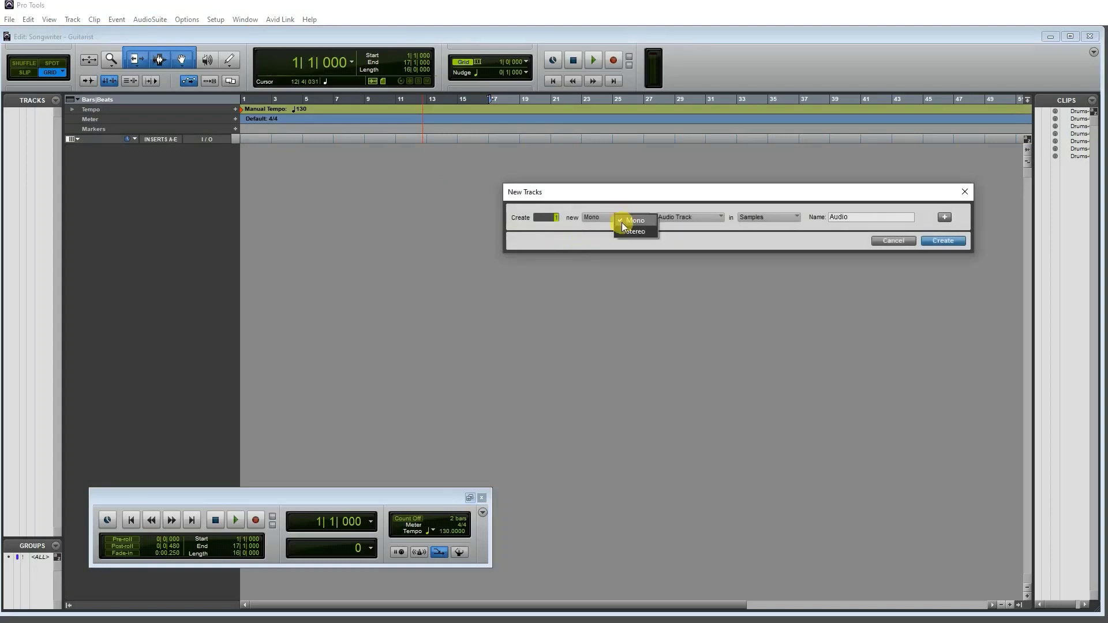
pyautogui.click(692, 216)
pyautogui.click(716, 274)
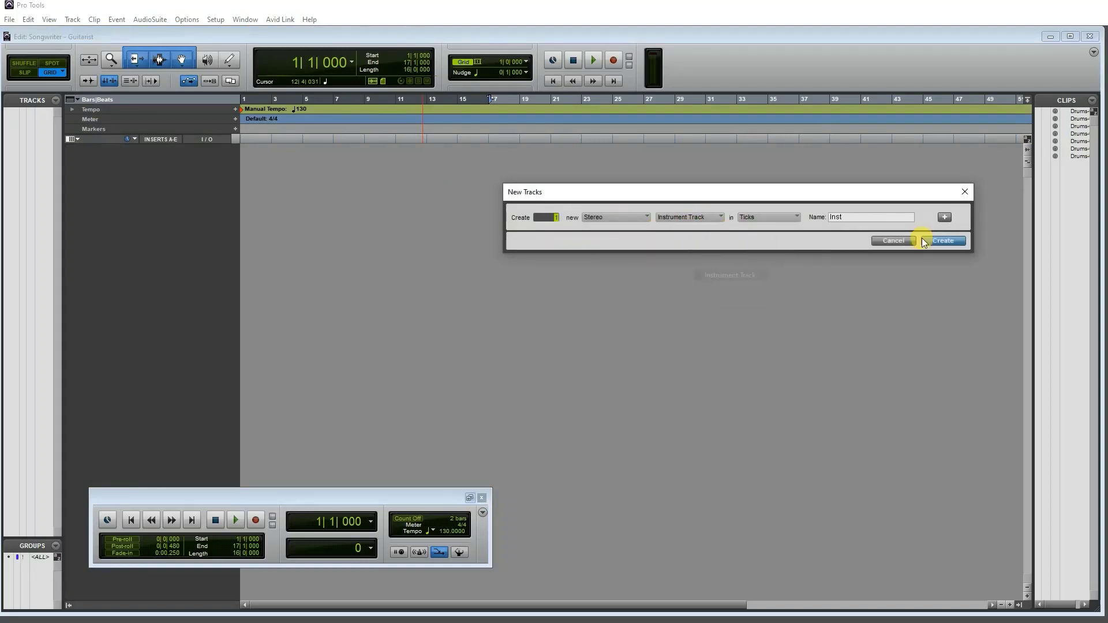
pyautogui.click(939, 240)
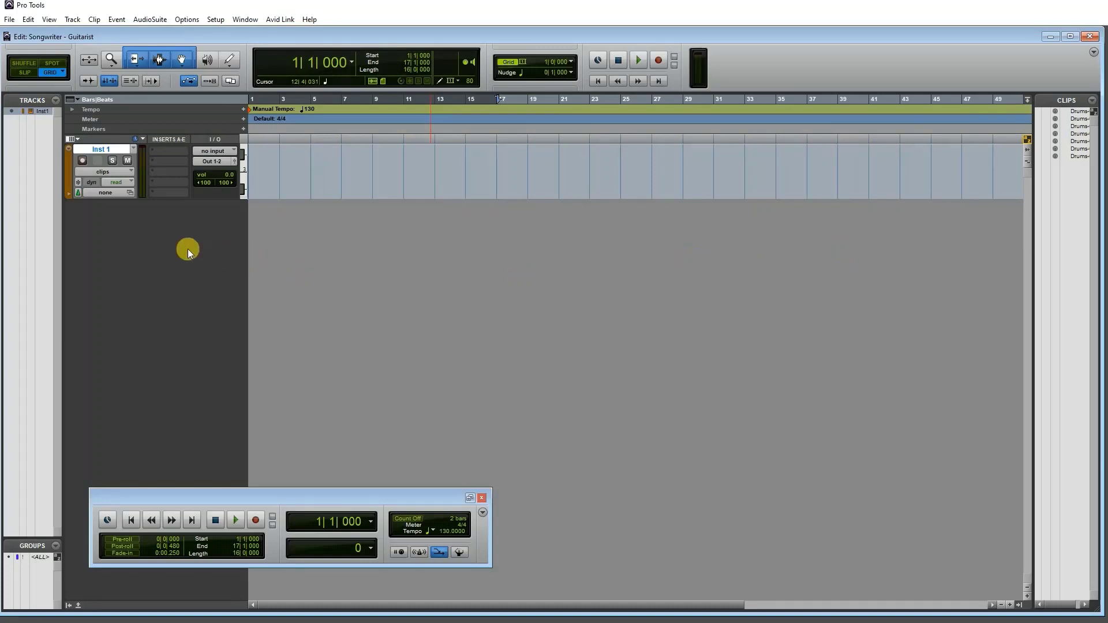
# Load Superior Drummer 3 as a multichannel instrument on Inst 1's first insert
pyautogui.click(174, 151)
pyautogui.moveTo(229, 185)
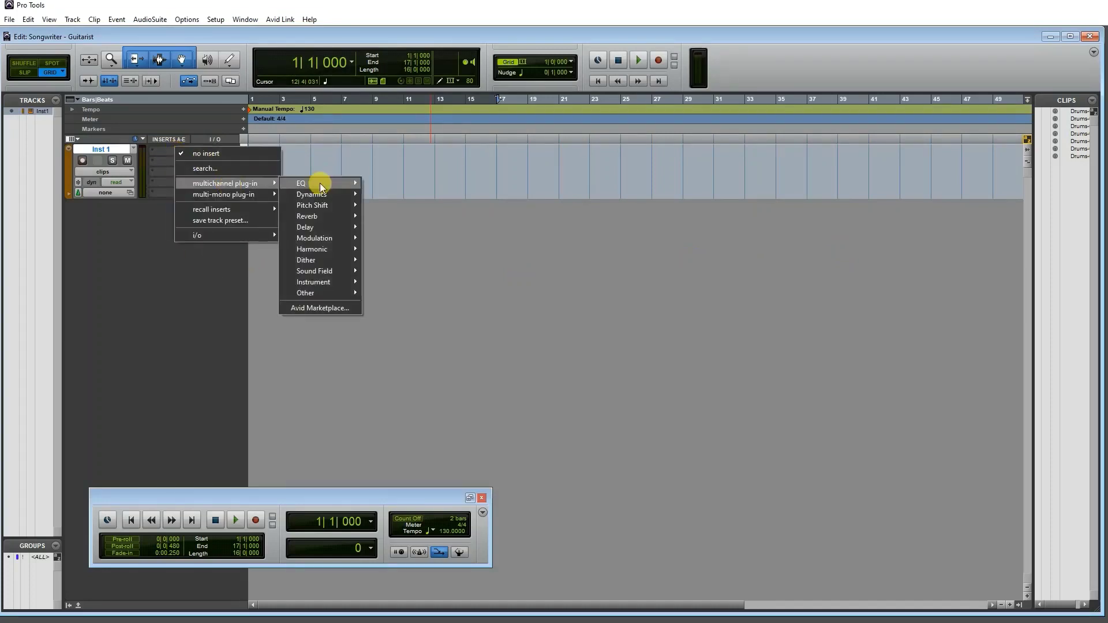
pyautogui.moveTo(348, 283)
pyautogui.click(444, 358)
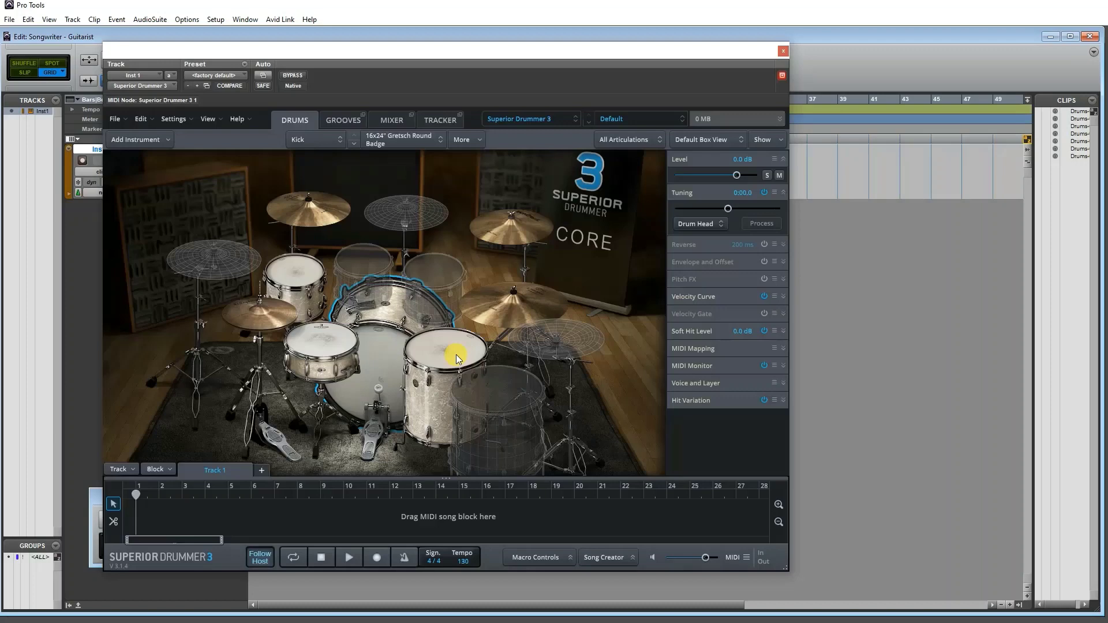
# Open the CORD(2).sd3p project in Superior Drummer 3 without saving the untitled one
pyautogui.click(119, 123)
pyautogui.click(139, 163)
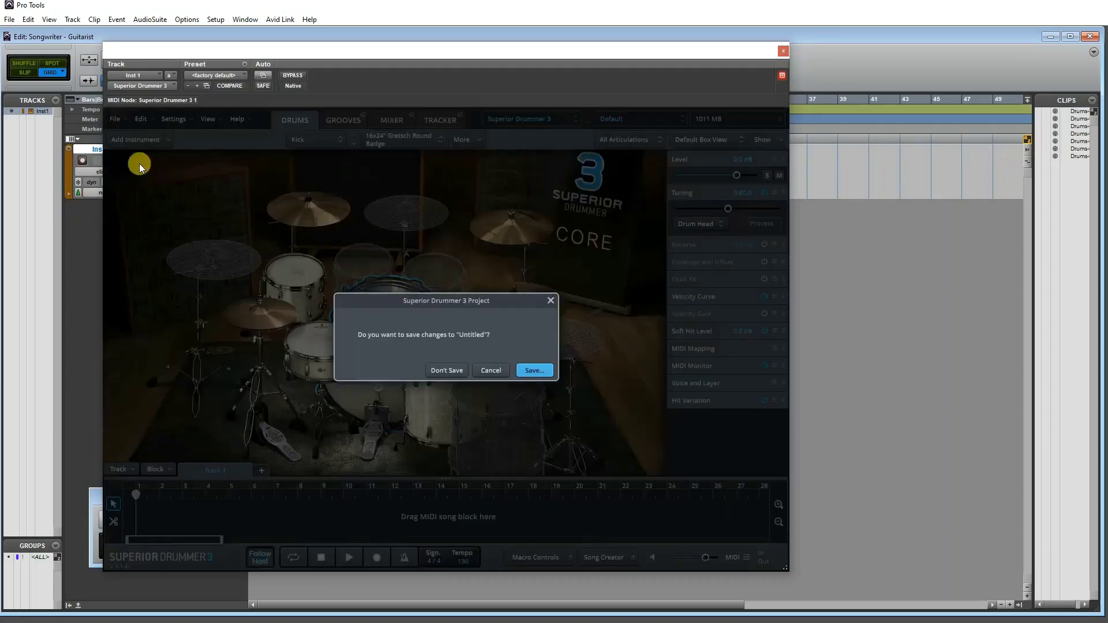
pyautogui.click(459, 364)
pyautogui.doubleClick(512, 373)
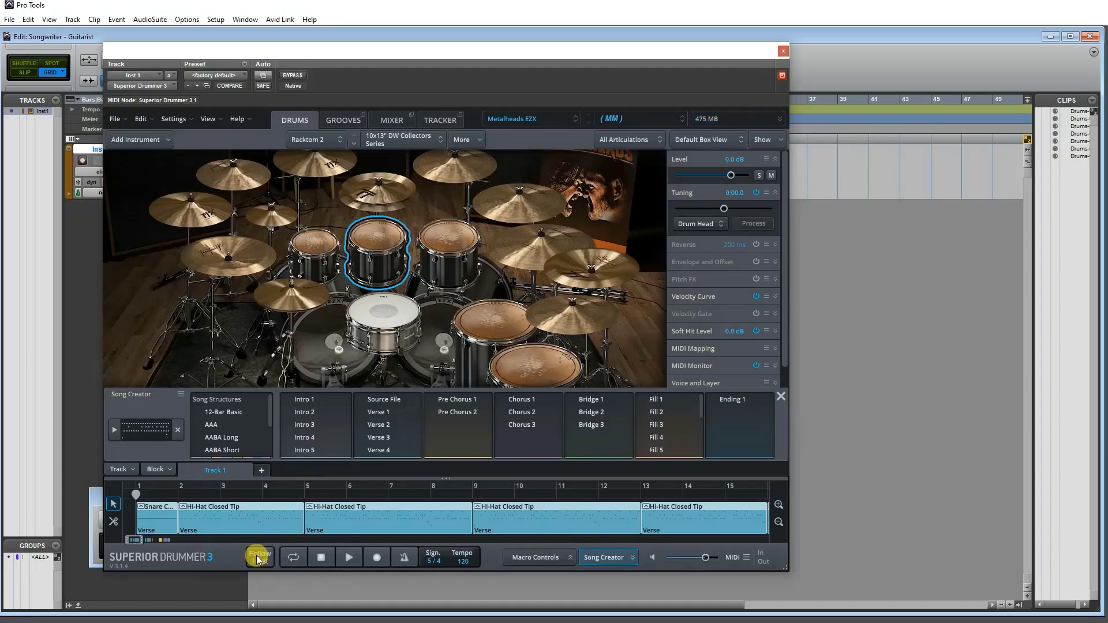
# Play the song, enable Follow Host, and move the plug-in window aside
pyautogui.press('space')
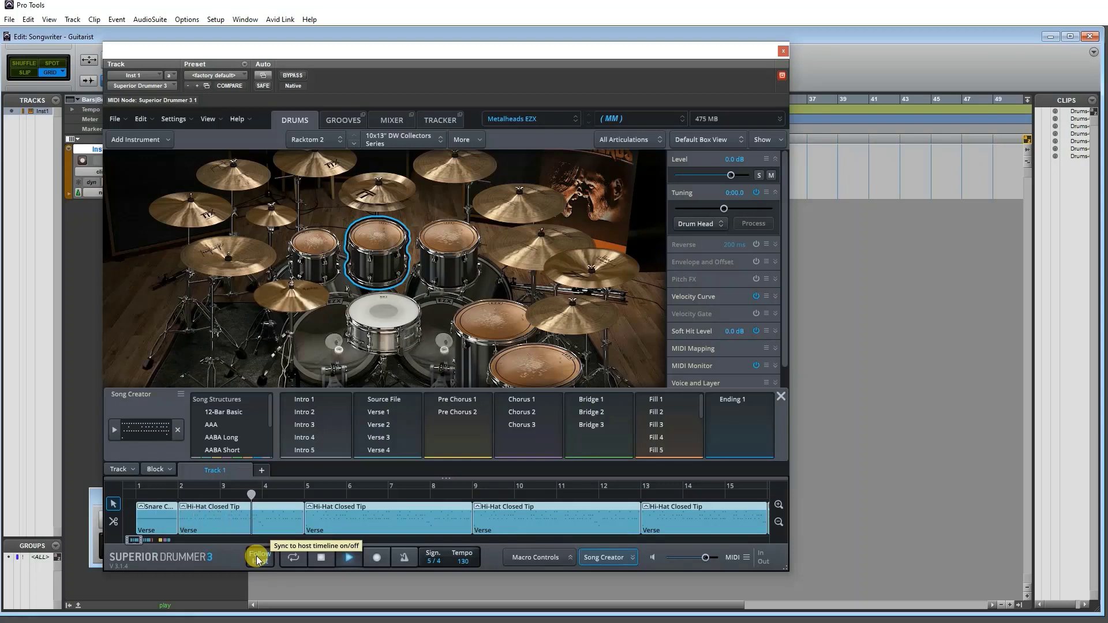
pyautogui.click(258, 559)
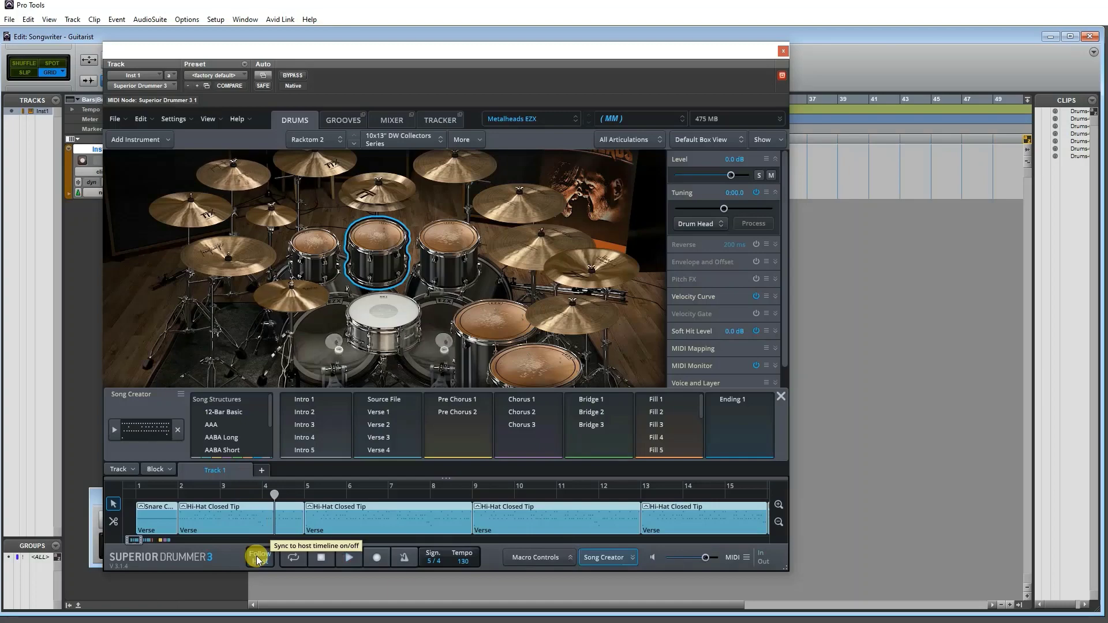
pyautogui.moveTo(446, 60); pyautogui.dragTo(894, 62)
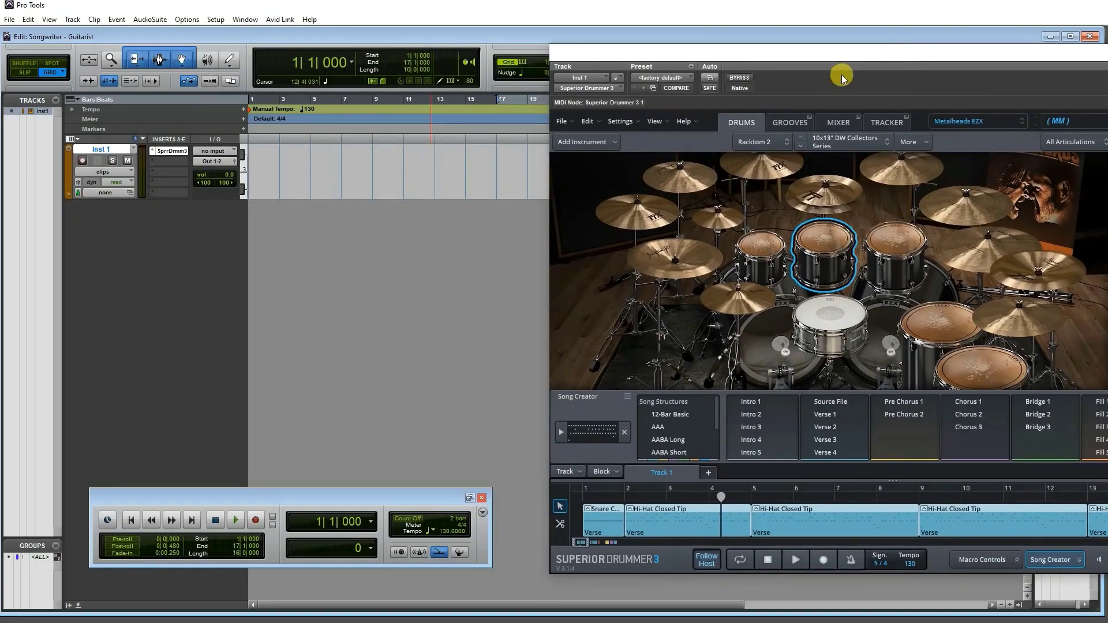
# In the Mixer, route KD Trig to Out 3/4, SD Top to Out 5/6, Hi-Hat to Out 7/8
pyautogui.click(829, 126)
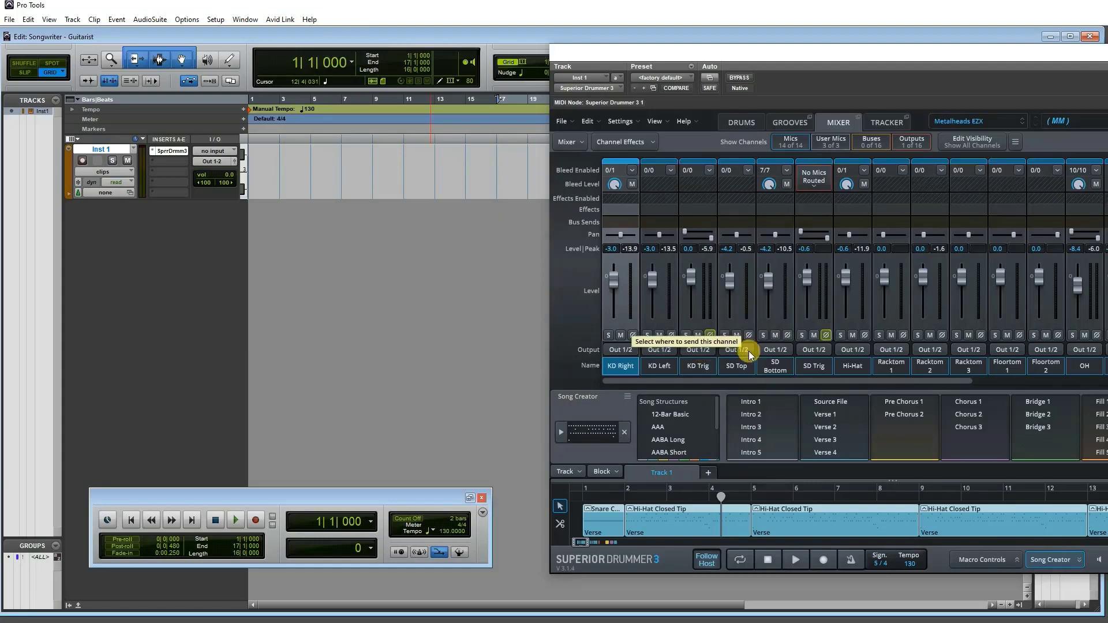
pyautogui.click(708, 348)
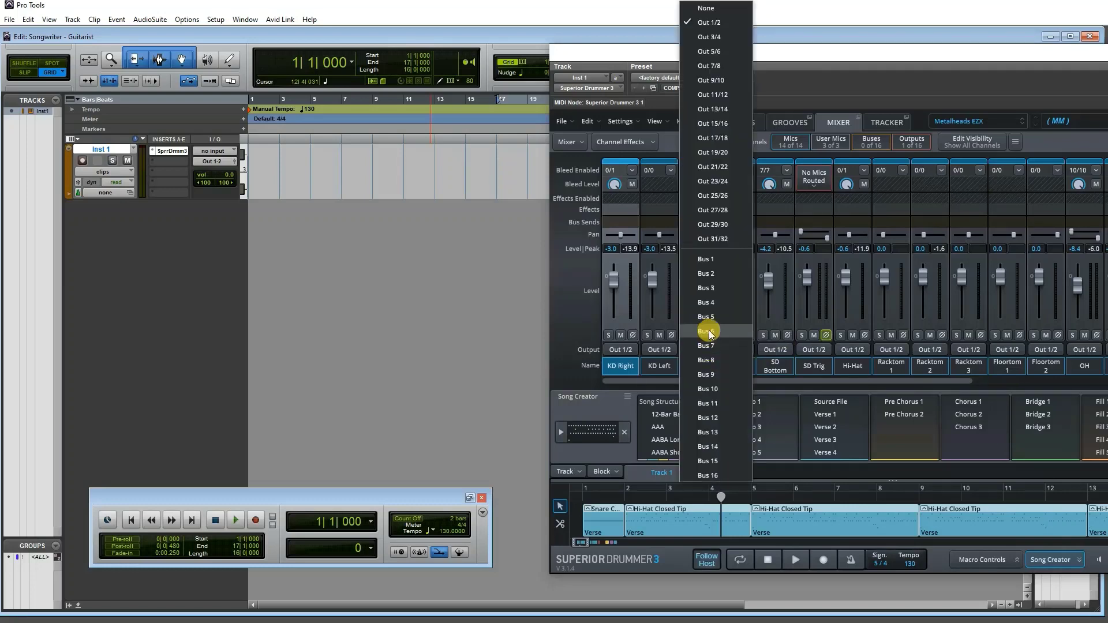
pyautogui.click(728, 36)
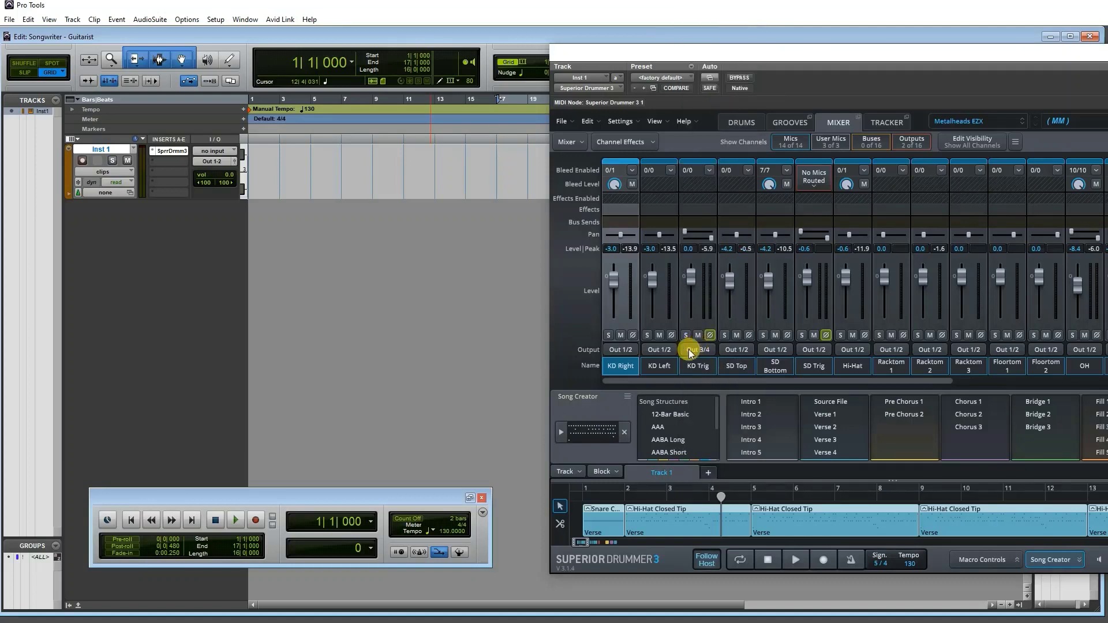
pyautogui.click(735, 350)
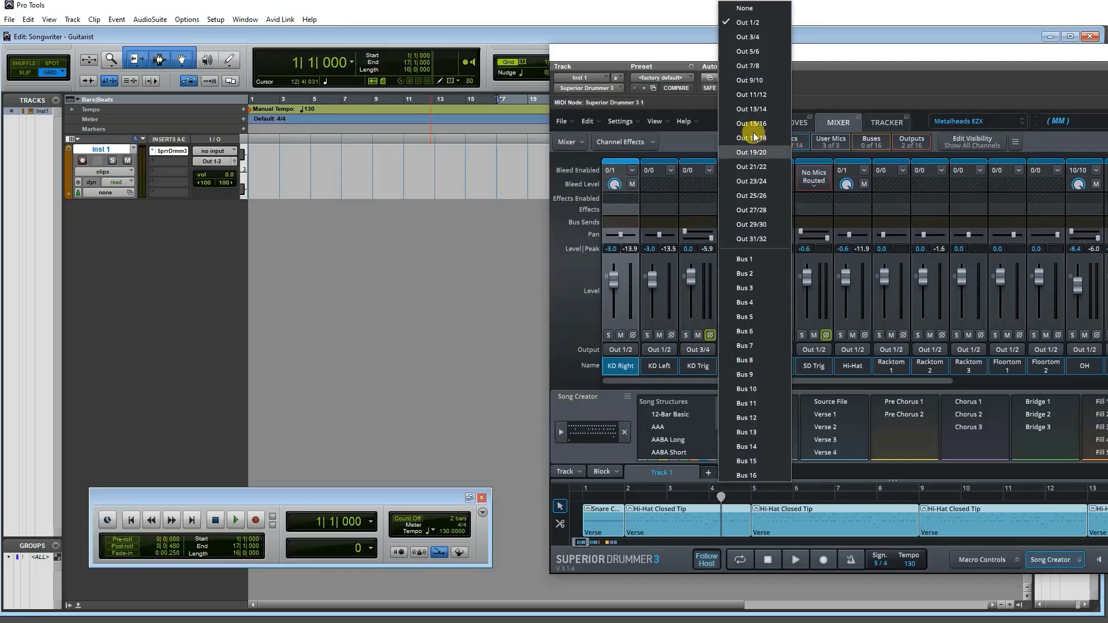
pyautogui.click(756, 52)
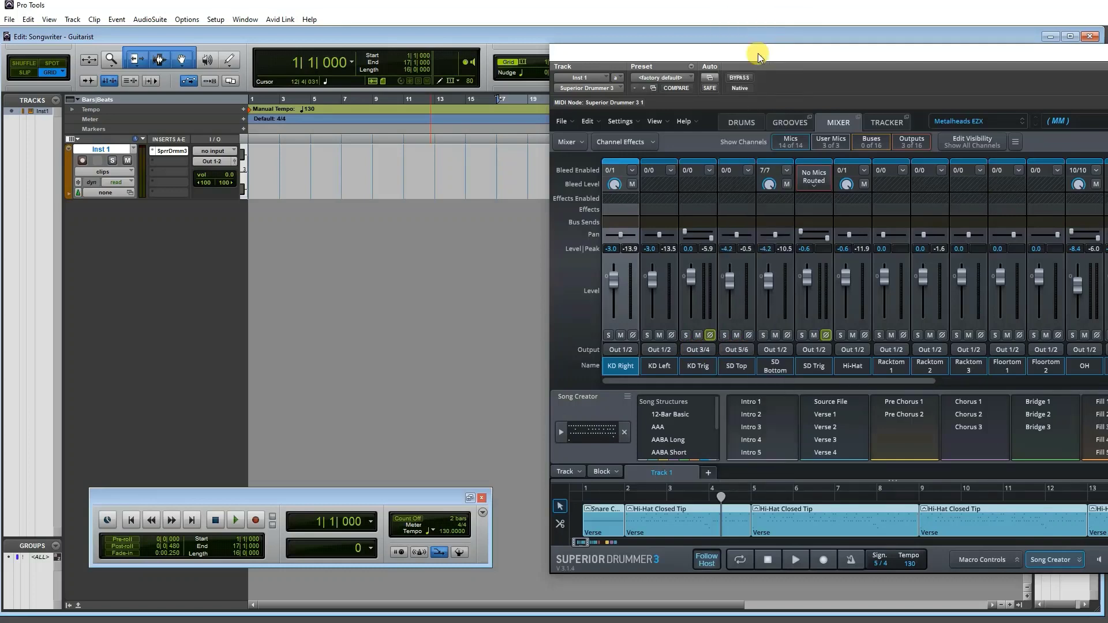
pyautogui.click(843, 346)
pyautogui.click(875, 68)
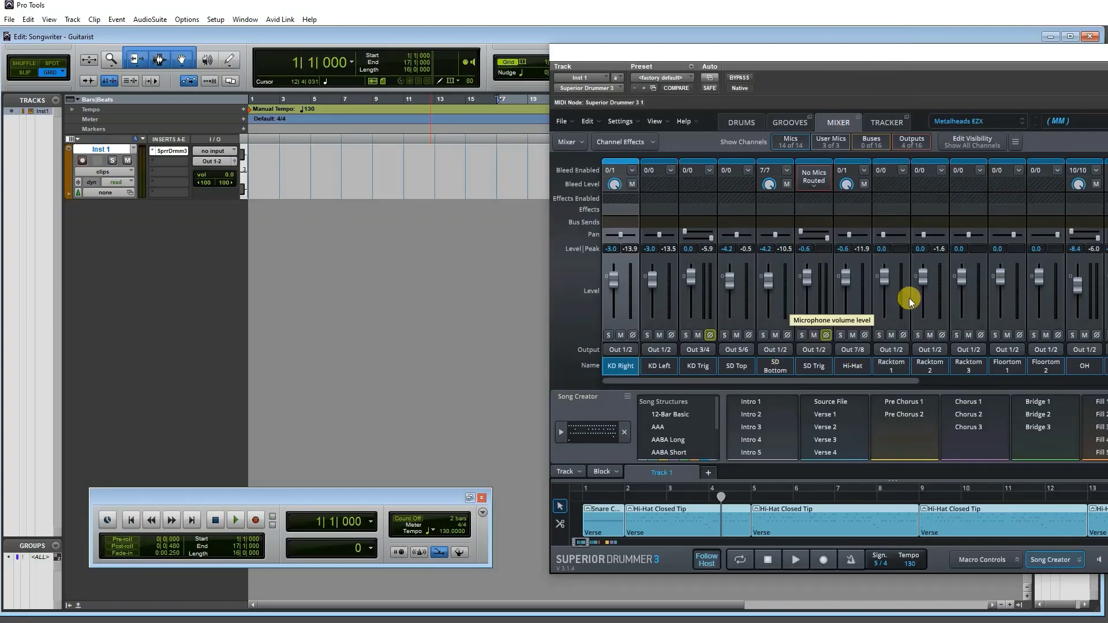
pyautogui.click(849, 349)
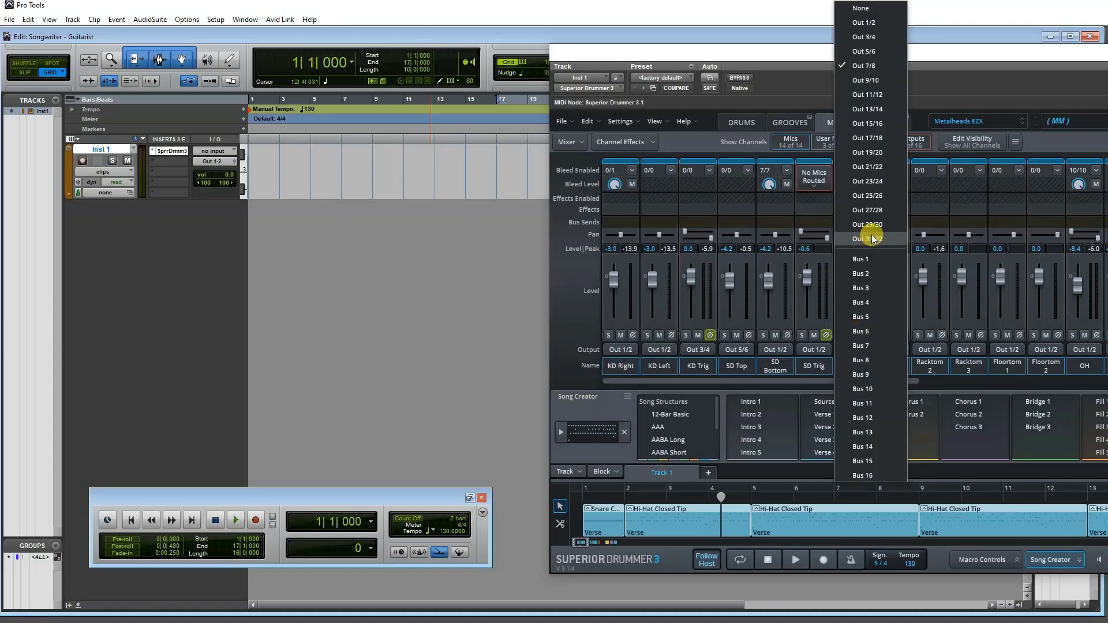
pyautogui.click(979, 51)
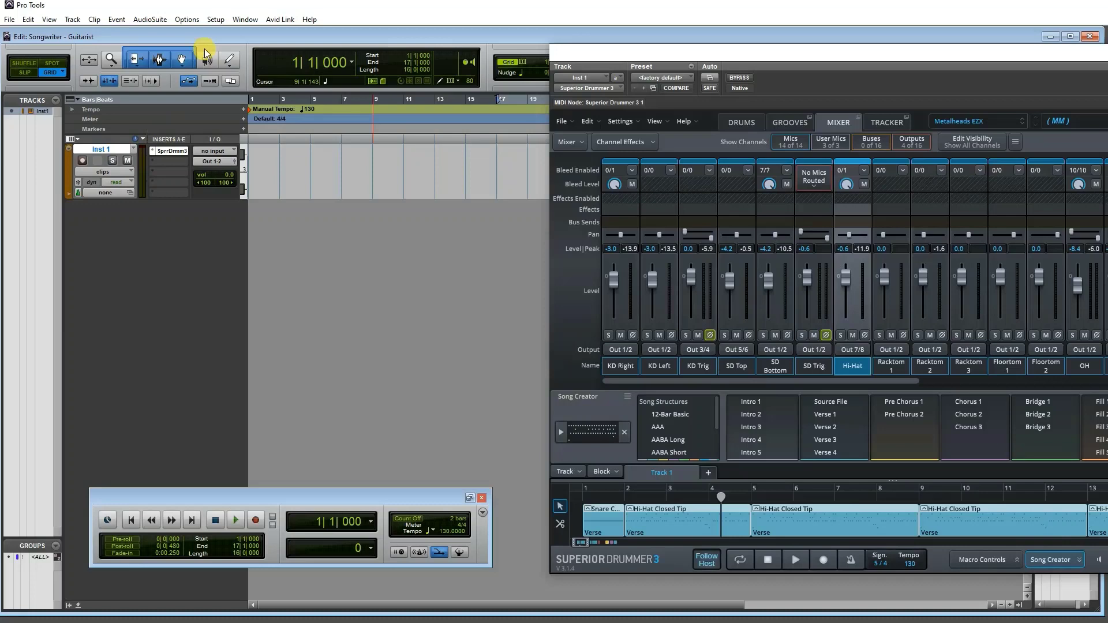
# Create three new stereo Aux Input tracks
pyautogui.click(72, 19)
pyautogui.click(84, 30)
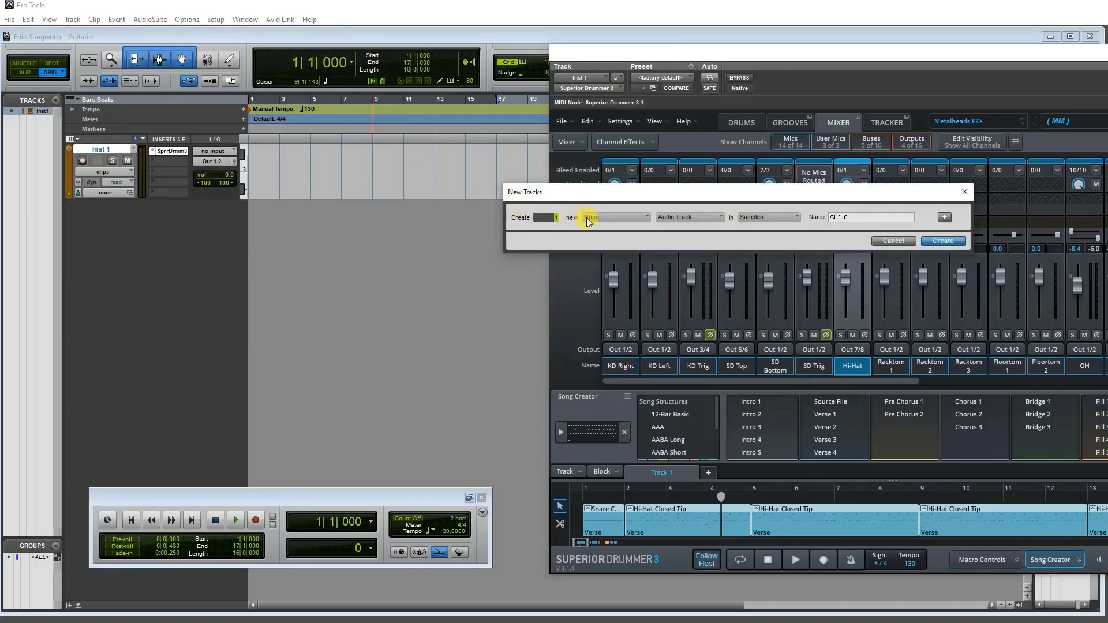
pyautogui.click(646, 234)
pyautogui.click(684, 219)
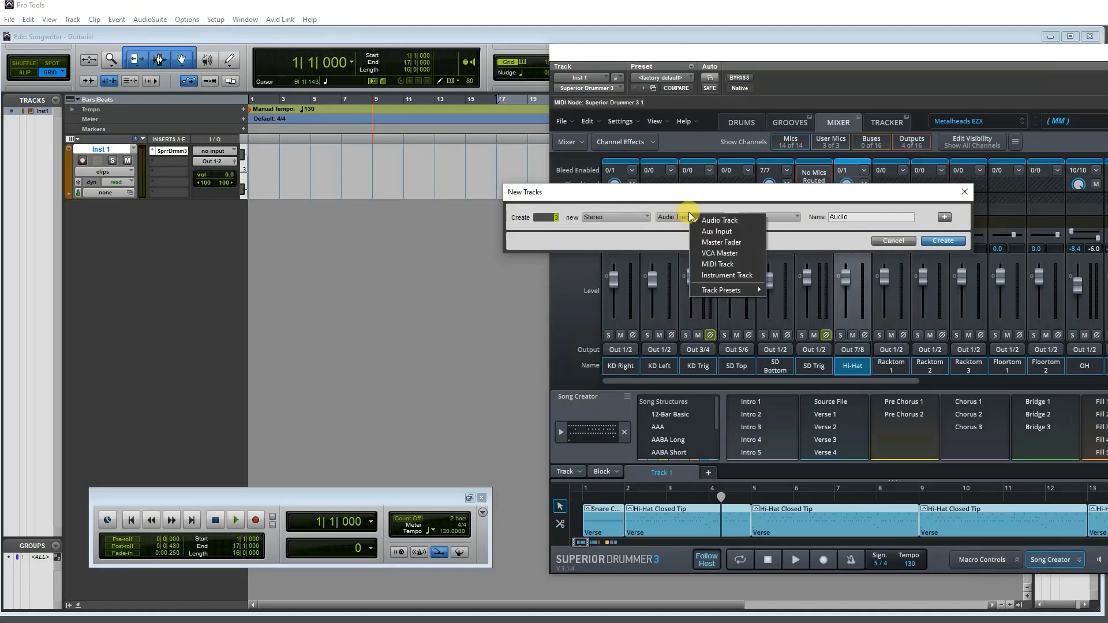
pyautogui.click(714, 232)
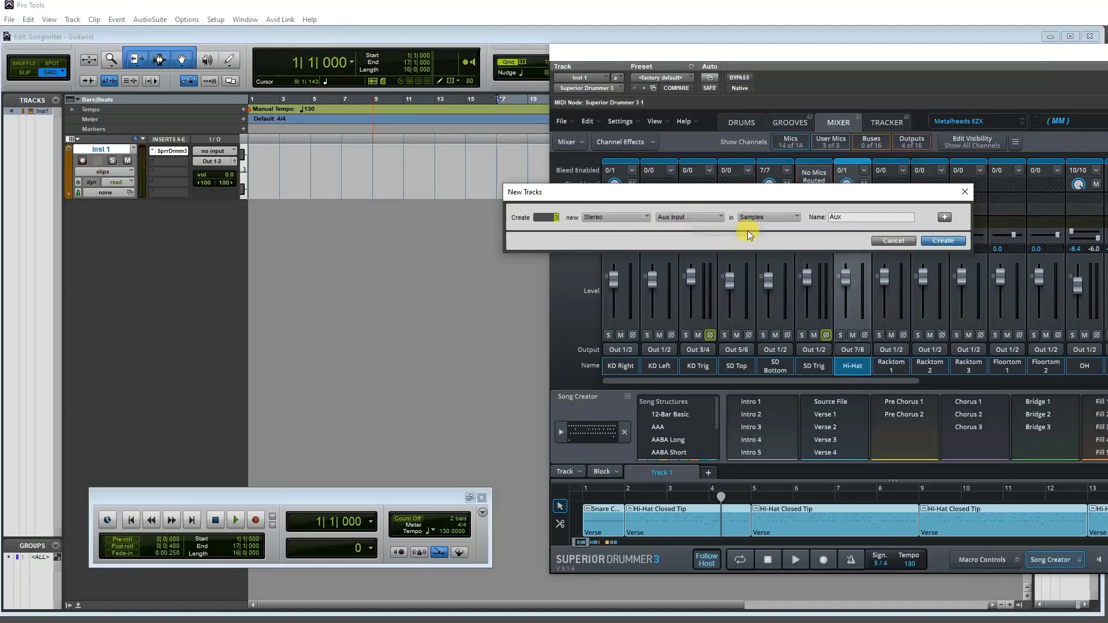
pyautogui.click(946, 241)
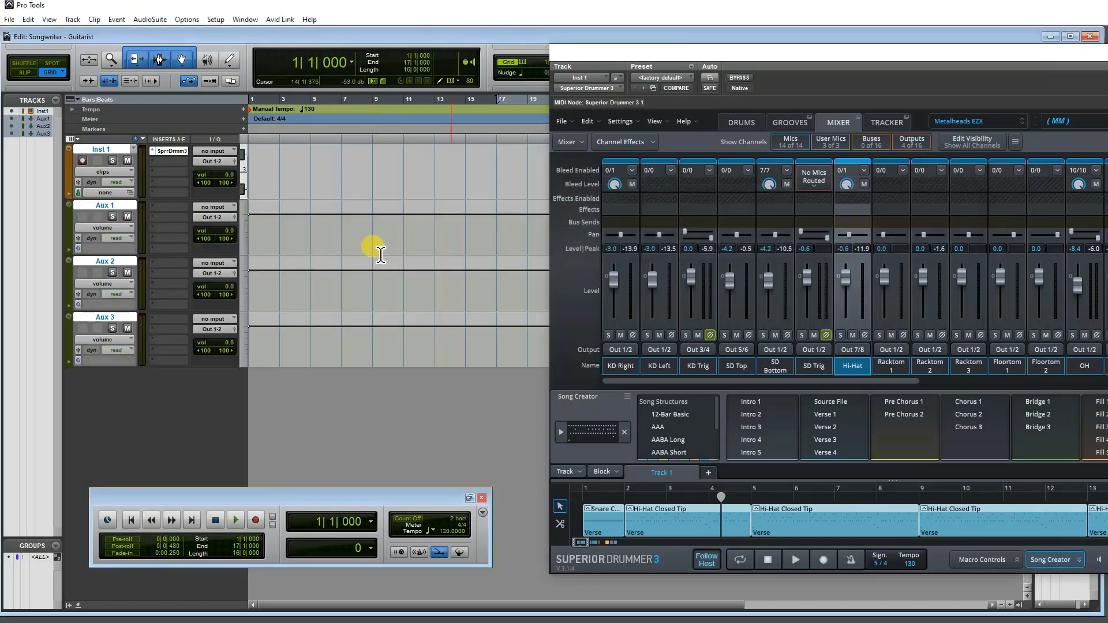
# Rename Aux 1 to Kick Aux
pyautogui.doubleClick(117, 206)
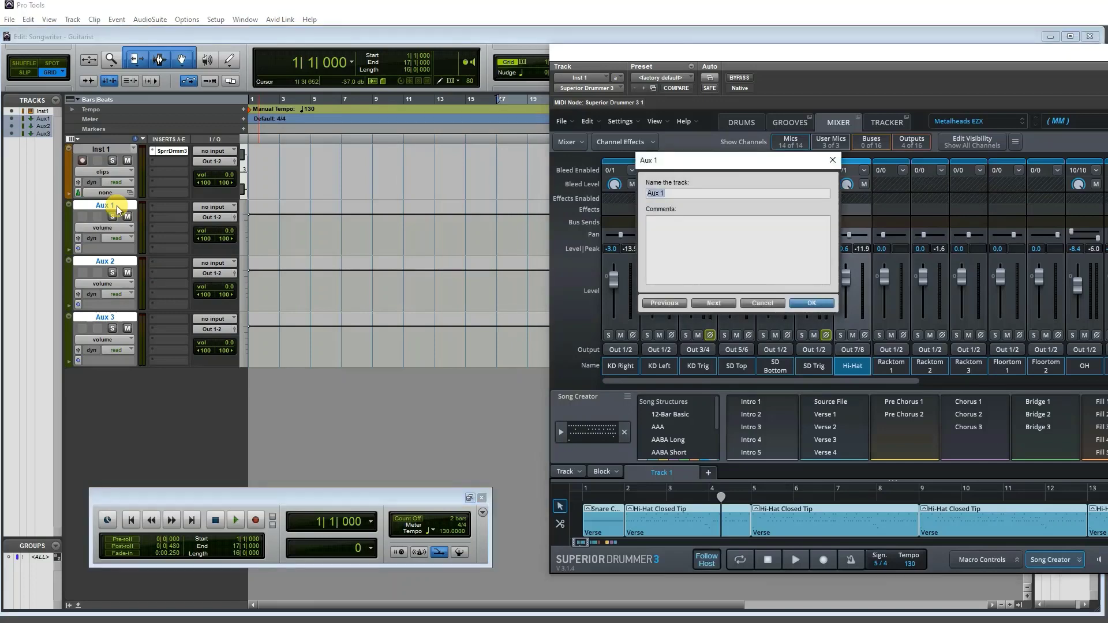
pyautogui.write('Kick')
pyautogui.press('Return')
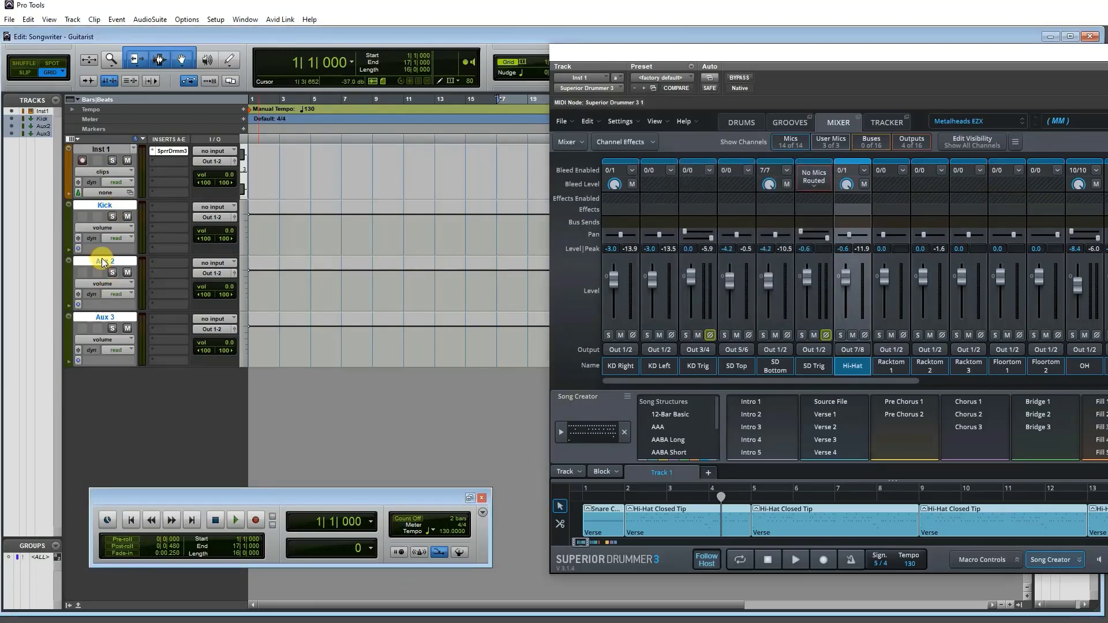
pyautogui.doubleClick(109, 207)
pyautogui.click(724, 193)
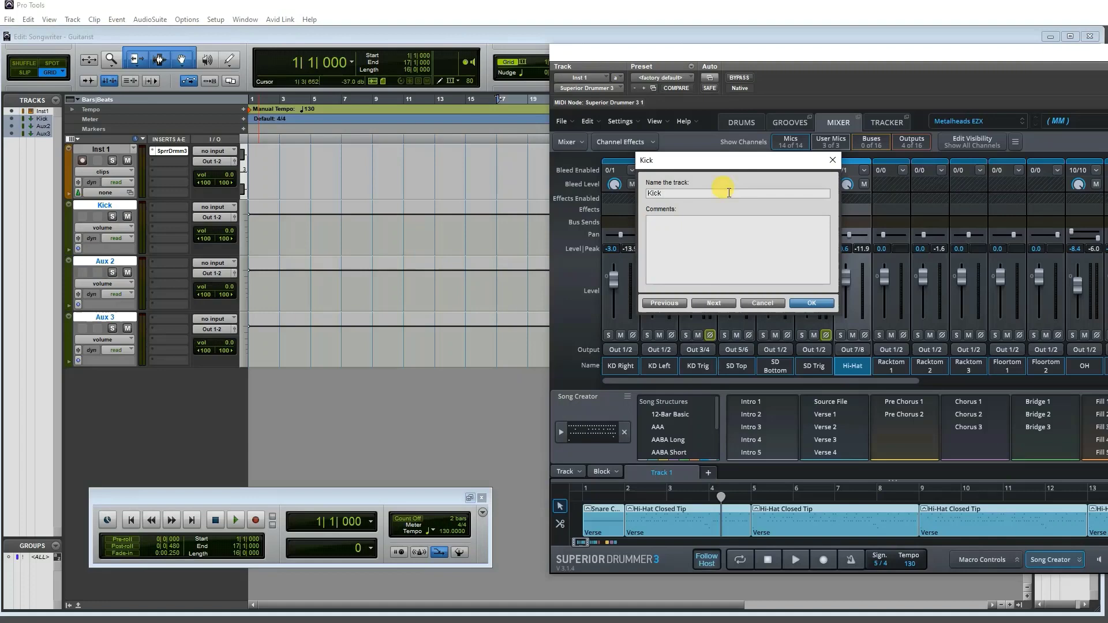
pyautogui.write('Aux')
pyautogui.press('Return')
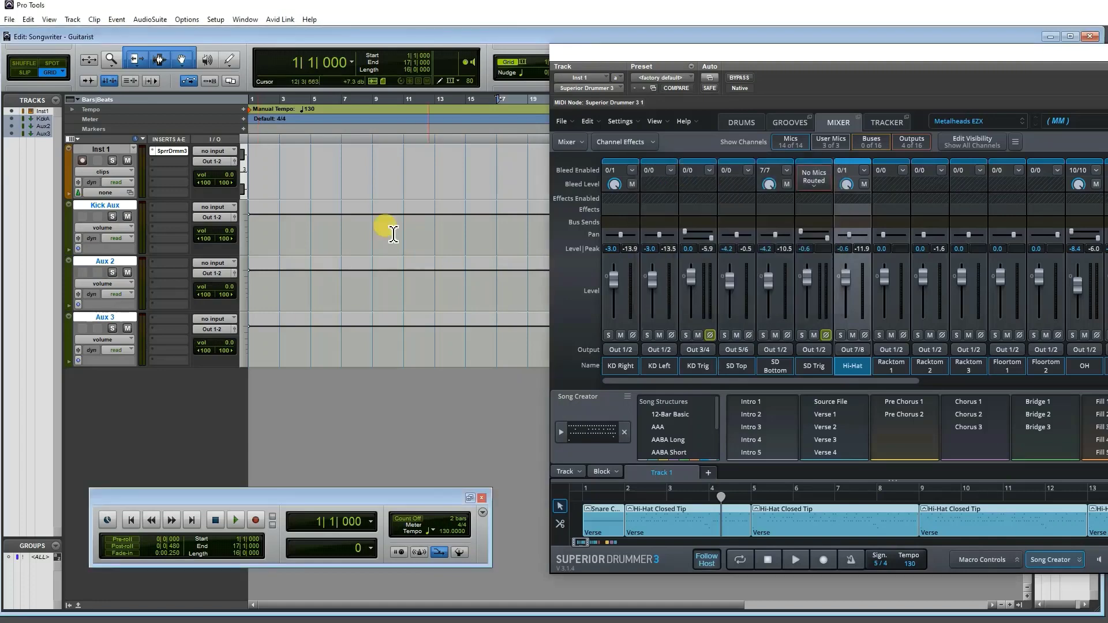
# Rename Aux 2 to Snare Aux and Aux 3 to HH Aux
pyautogui.doubleClick(101, 262)
pyautogui.write('Snare Aux')
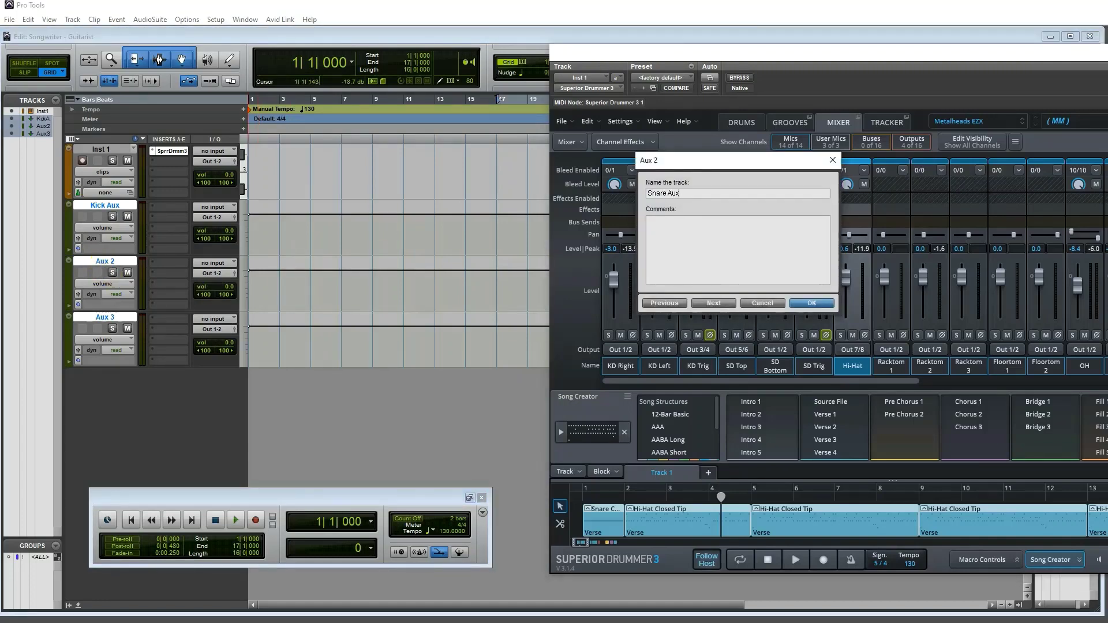
pyautogui.press('Return')
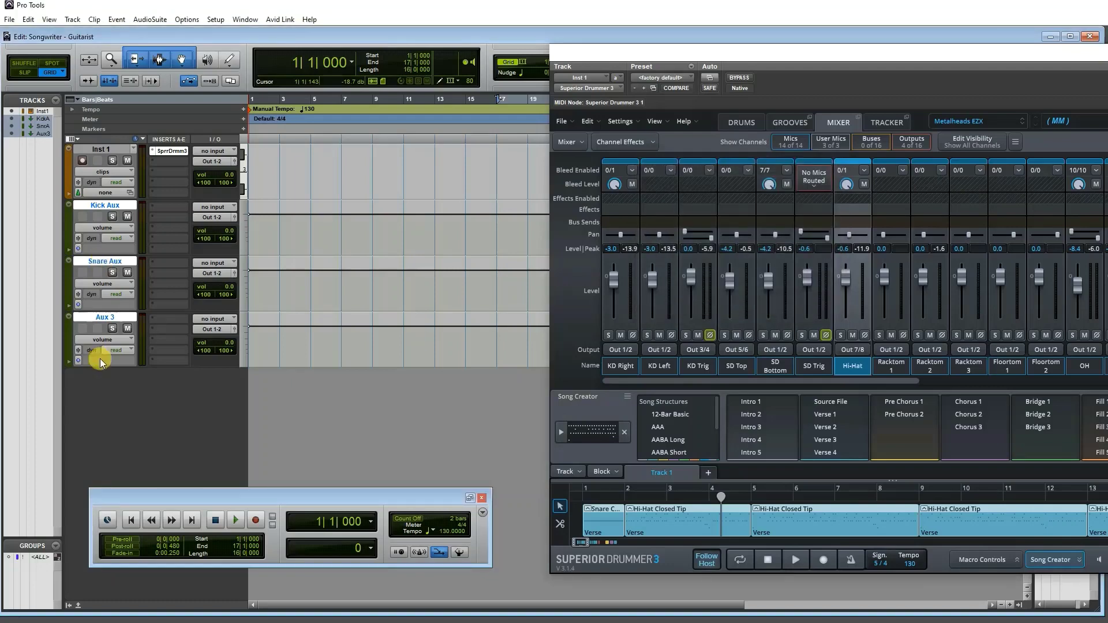
pyautogui.doubleClick(118, 318)
pyautogui.write('HH Aux')
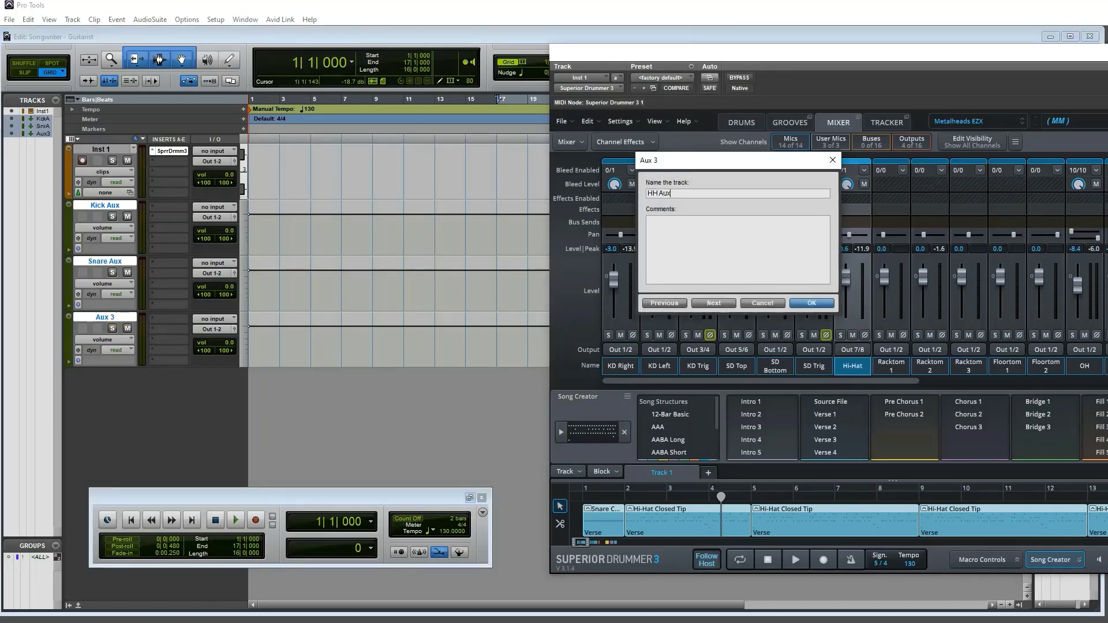
pyautogui.press('Return')
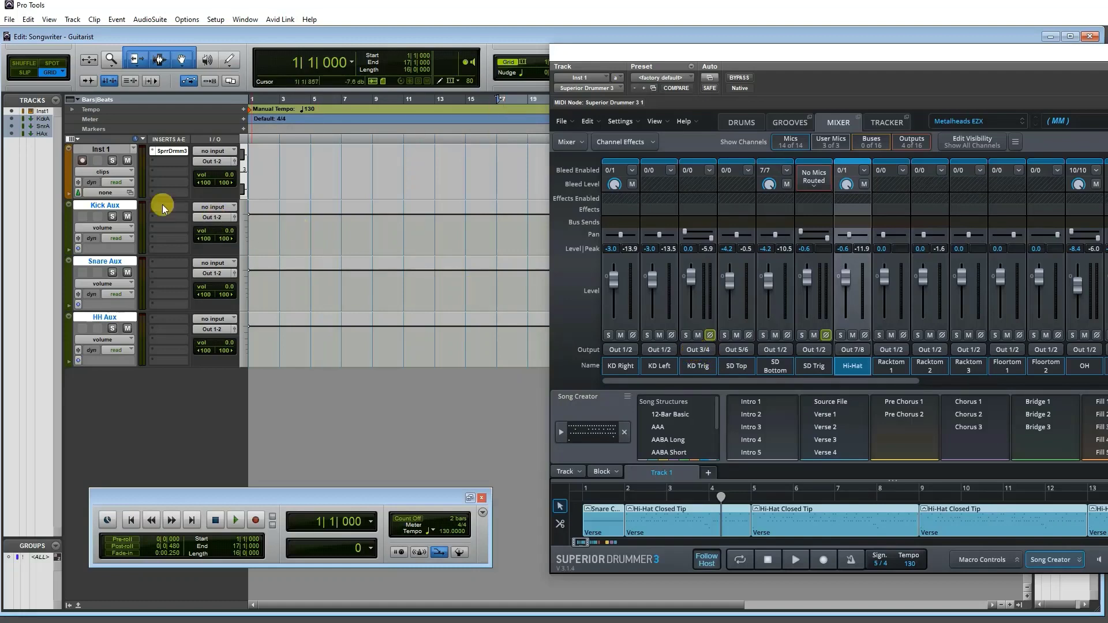
# Set Kick Aux's input to Superior Drummer 3 output S3/4
pyautogui.click(209, 207)
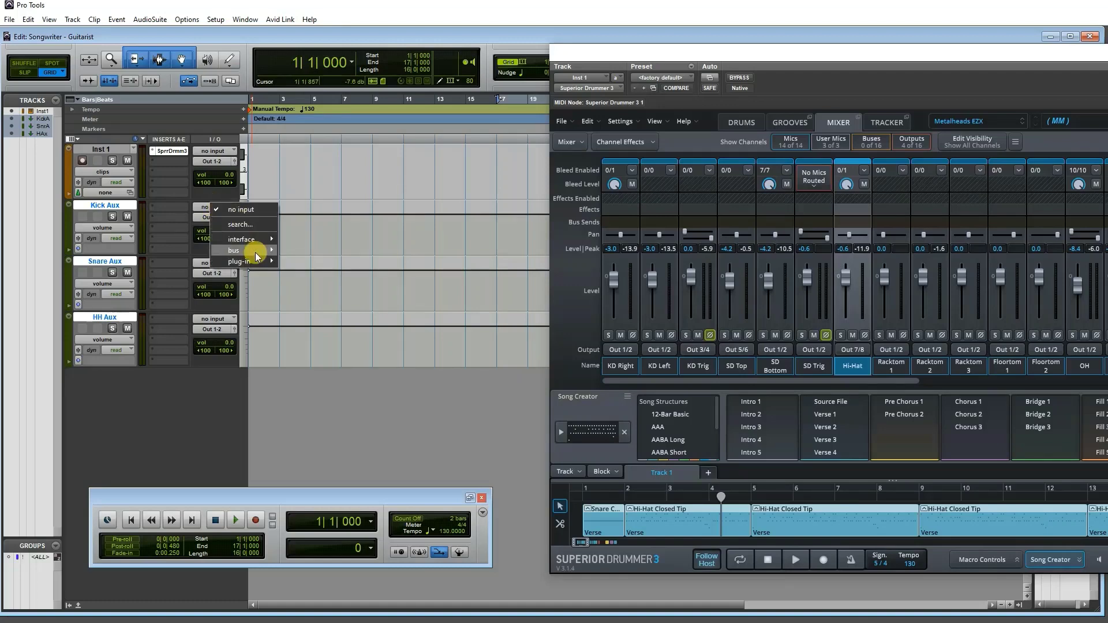
pyautogui.moveTo(251, 260)
pyautogui.moveTo(321, 261)
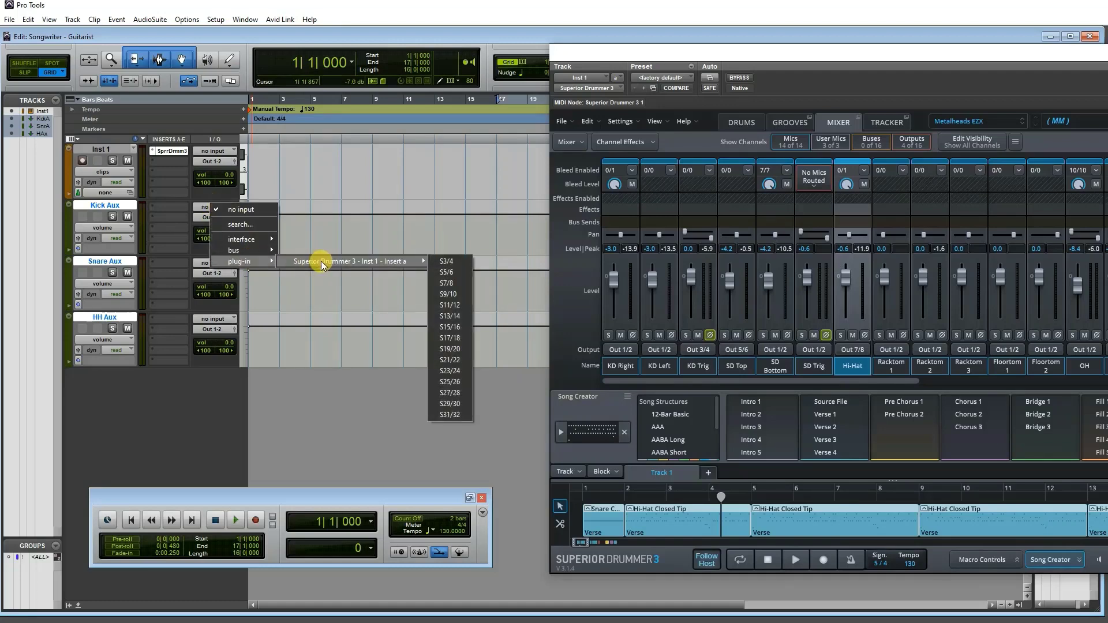
pyautogui.click(457, 263)
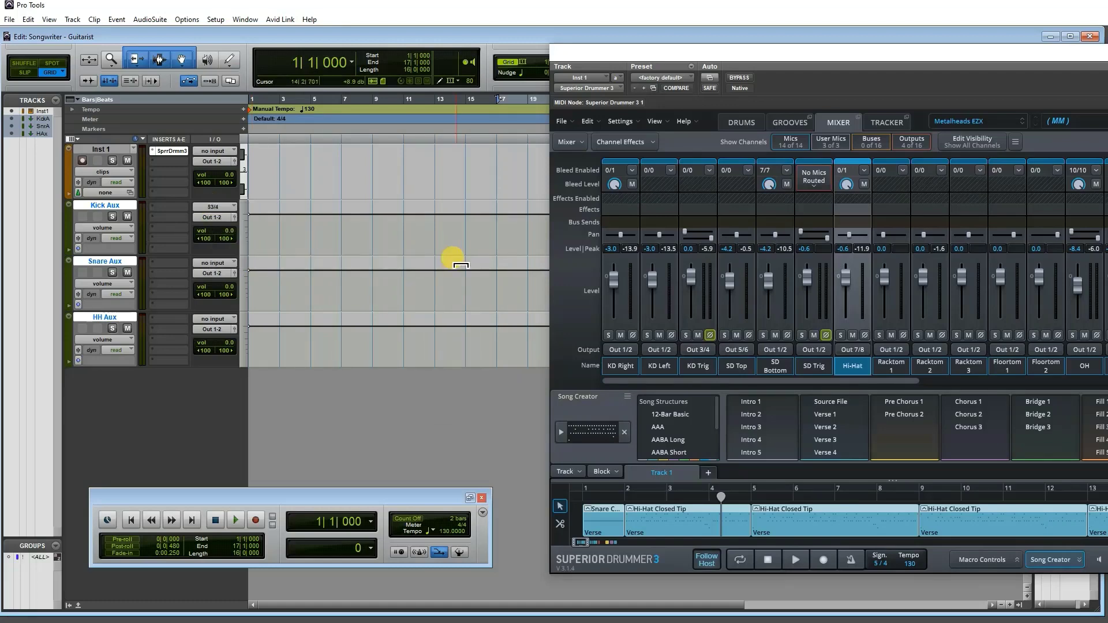
pyautogui.click(205, 263)
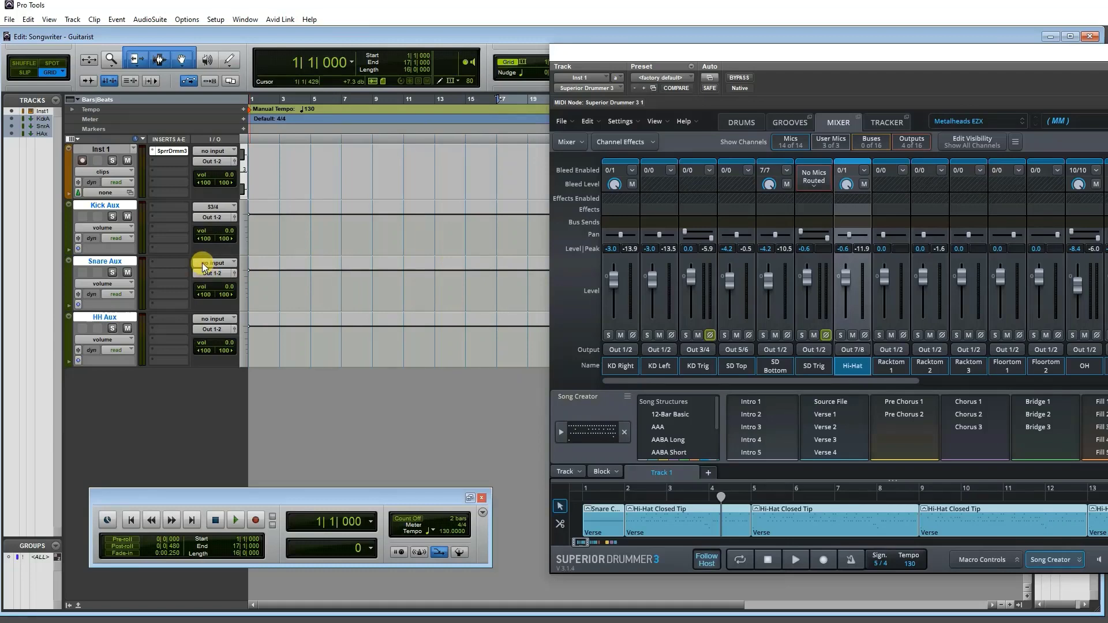
# Set Snare Aux's input to S5/6 and HH Aux's input to S7/8
pyautogui.click(202, 262)
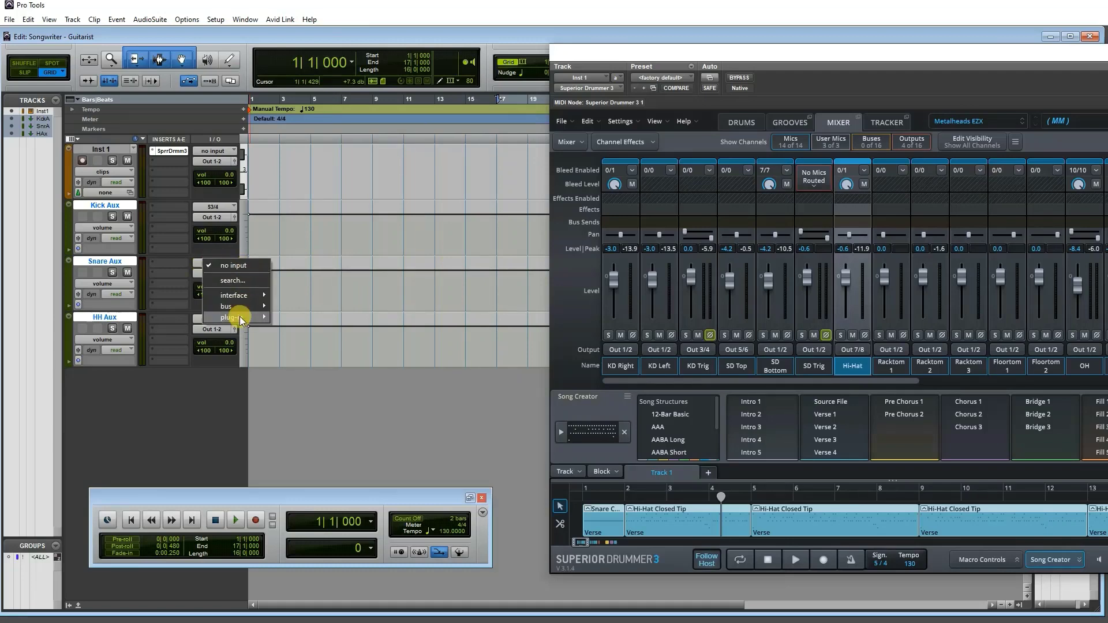
pyautogui.moveTo(240, 316)
pyautogui.click(437, 327)
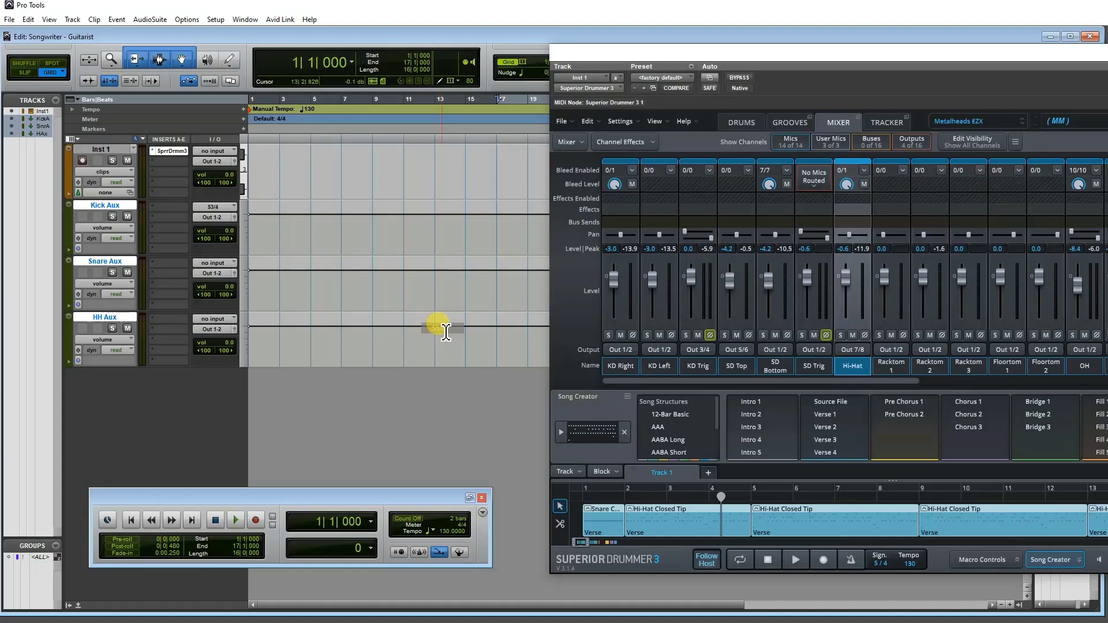
pyautogui.click(223, 320)
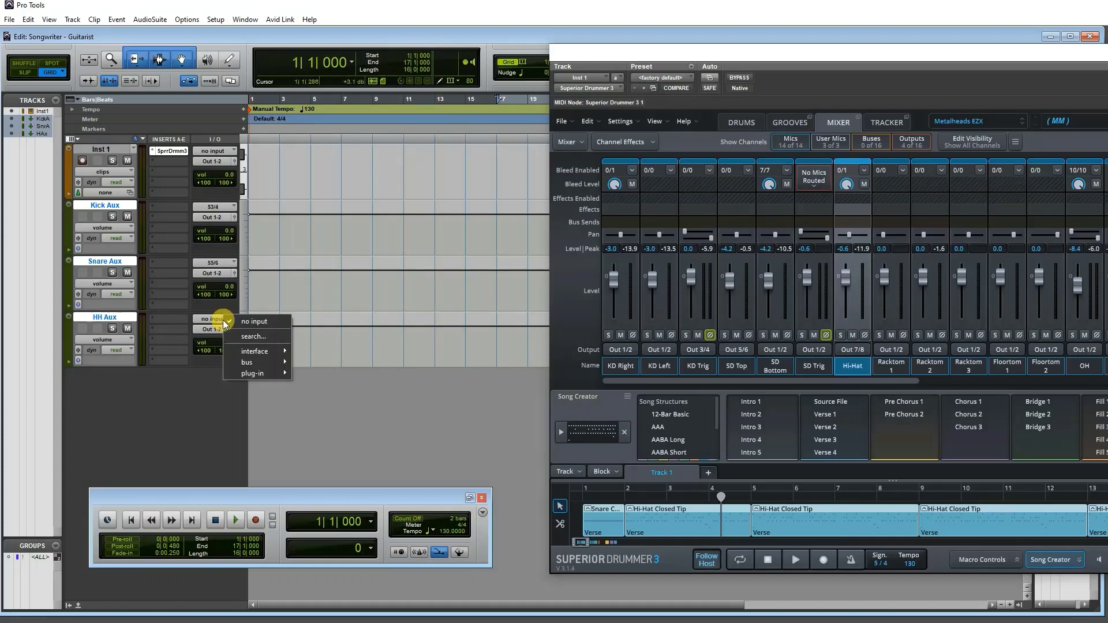
pyautogui.moveTo(246, 353)
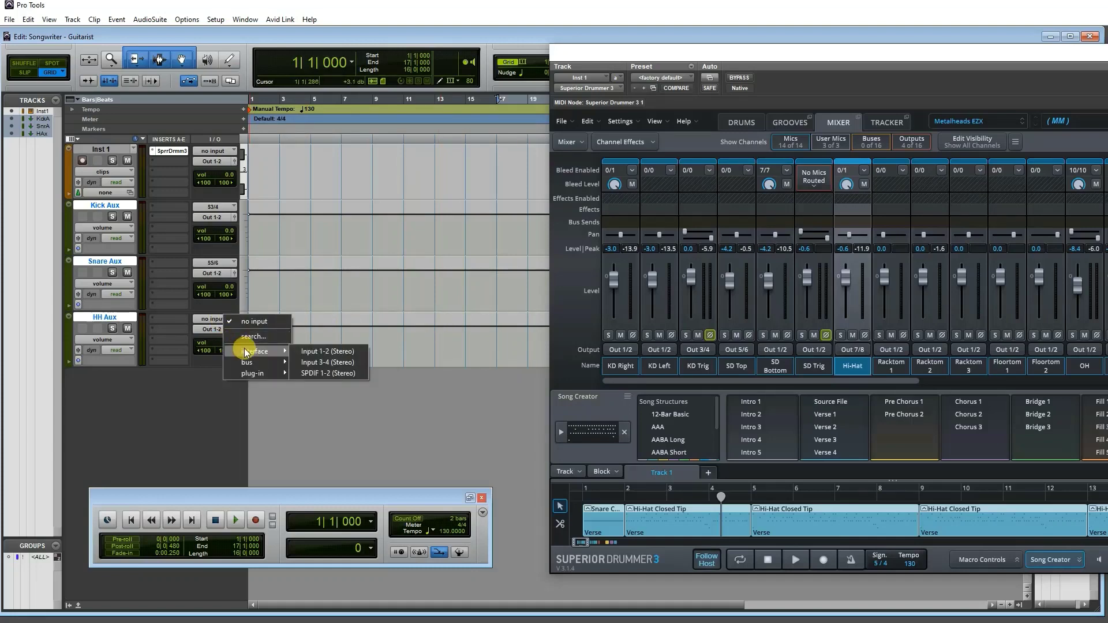
pyautogui.moveTo(251, 372)
pyautogui.moveTo(329, 375)
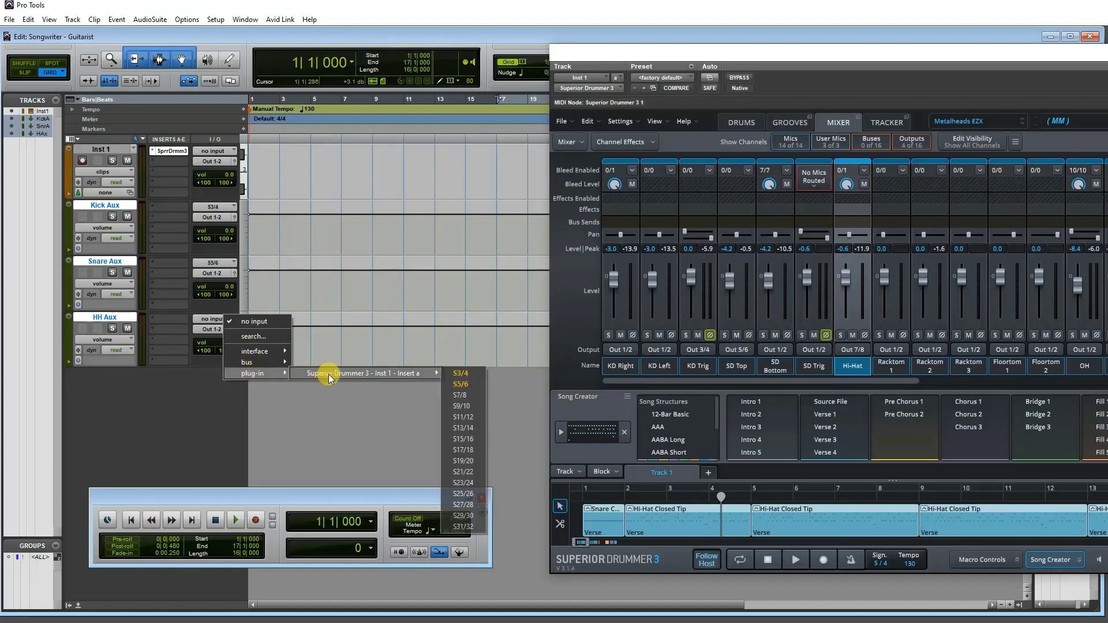
pyautogui.click(452, 398)
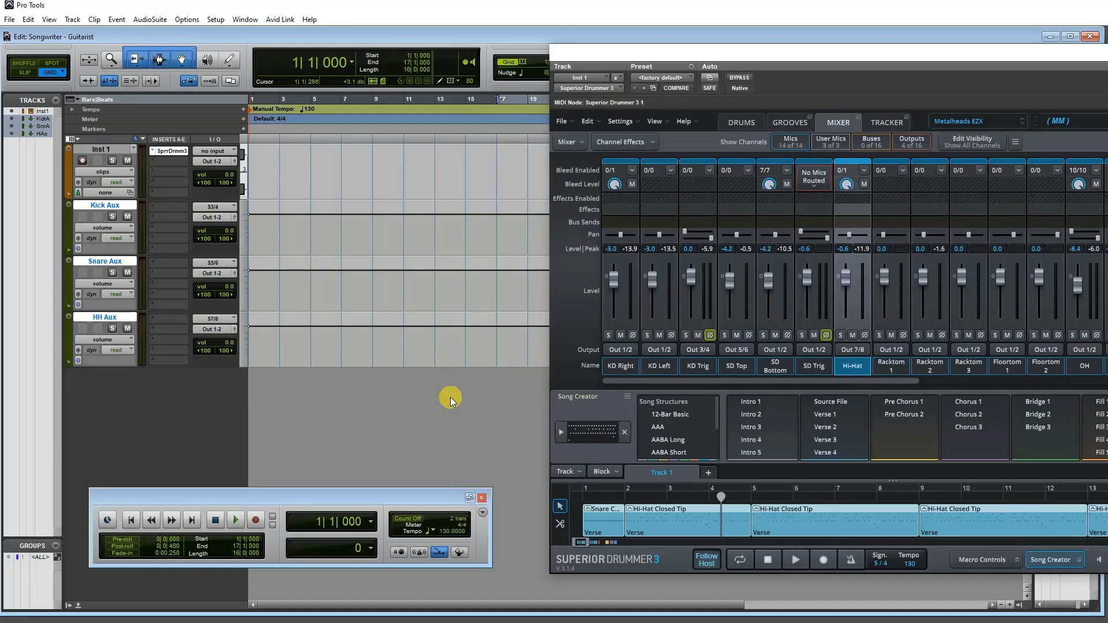
# Route Kick Aux, Snare Aux and HH Aux outputs to mono Bus 7, Bus 8 and Bus 9
pyautogui.click(224, 217)
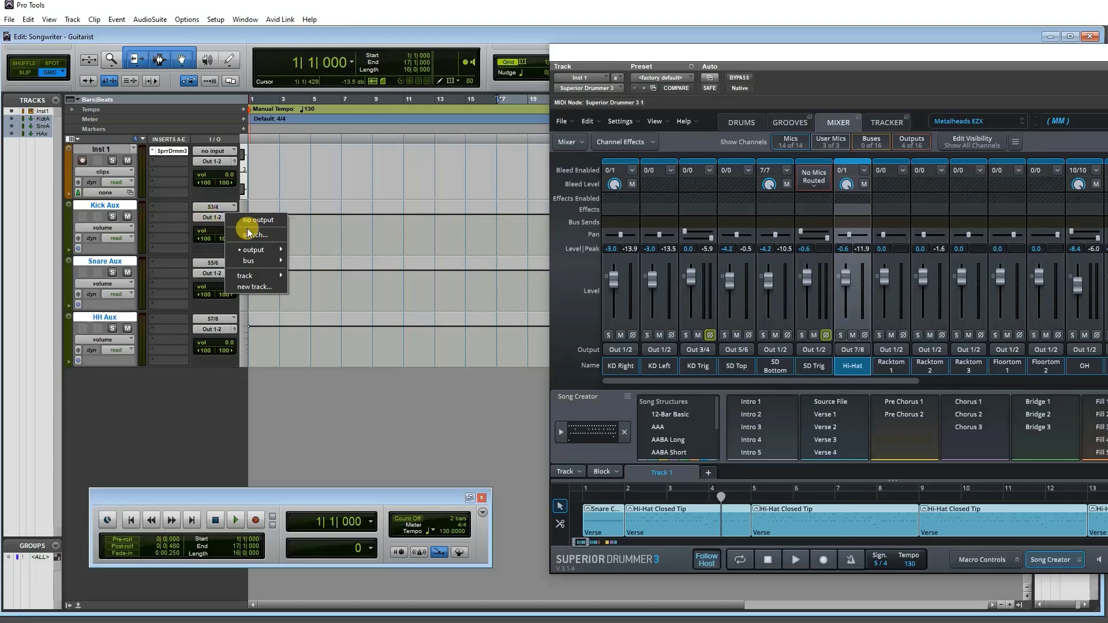
pyautogui.moveTo(264, 261)
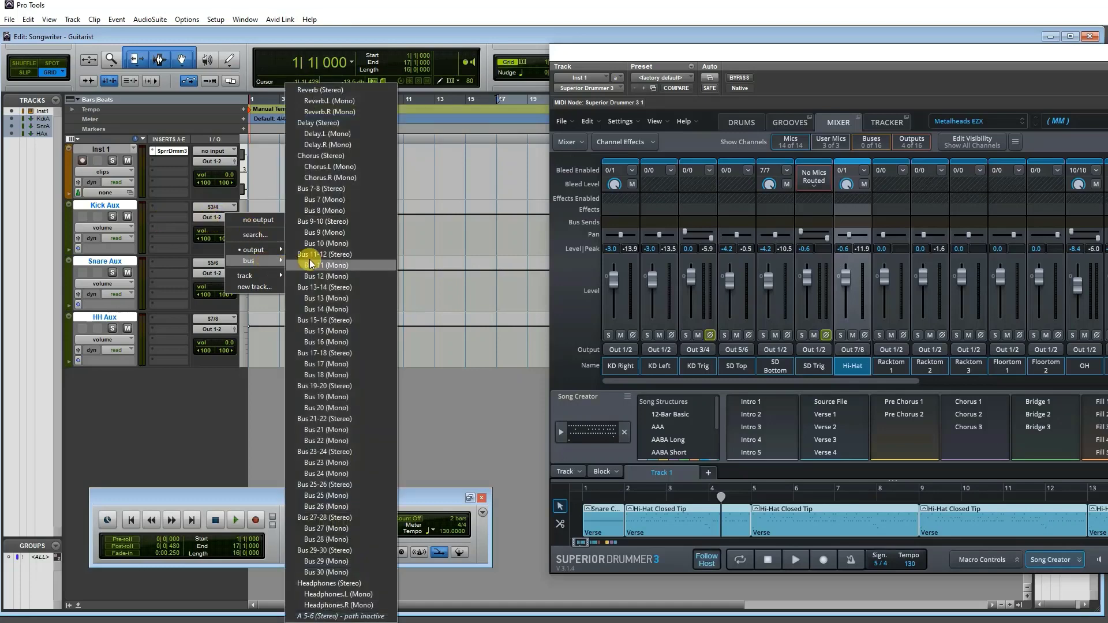
pyautogui.click(324, 199)
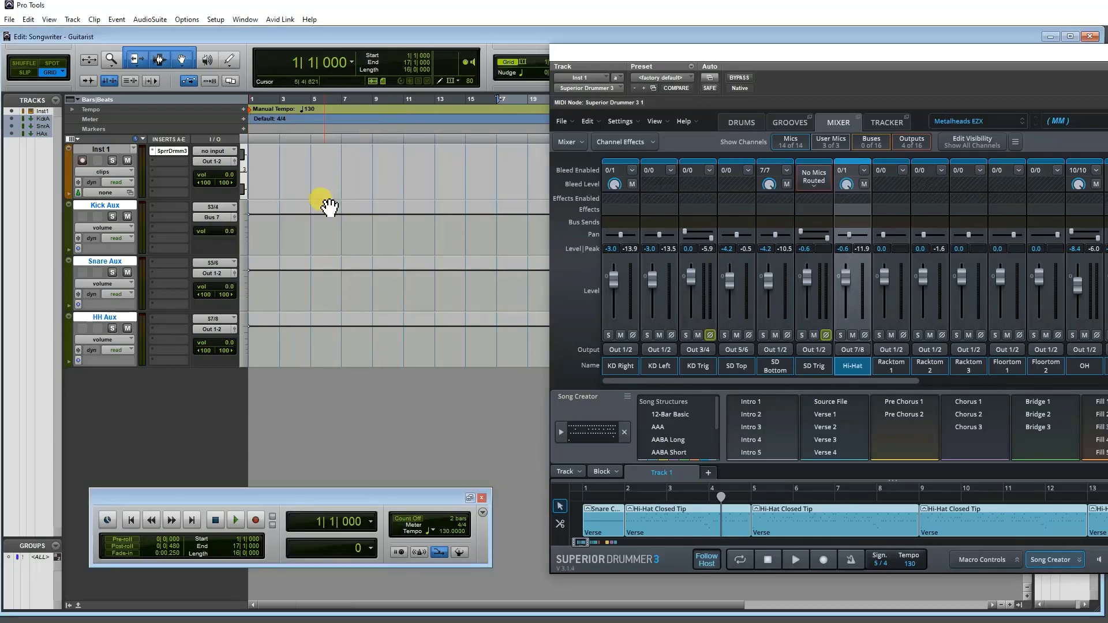
pyautogui.click(218, 273)
pyautogui.moveTo(242, 316)
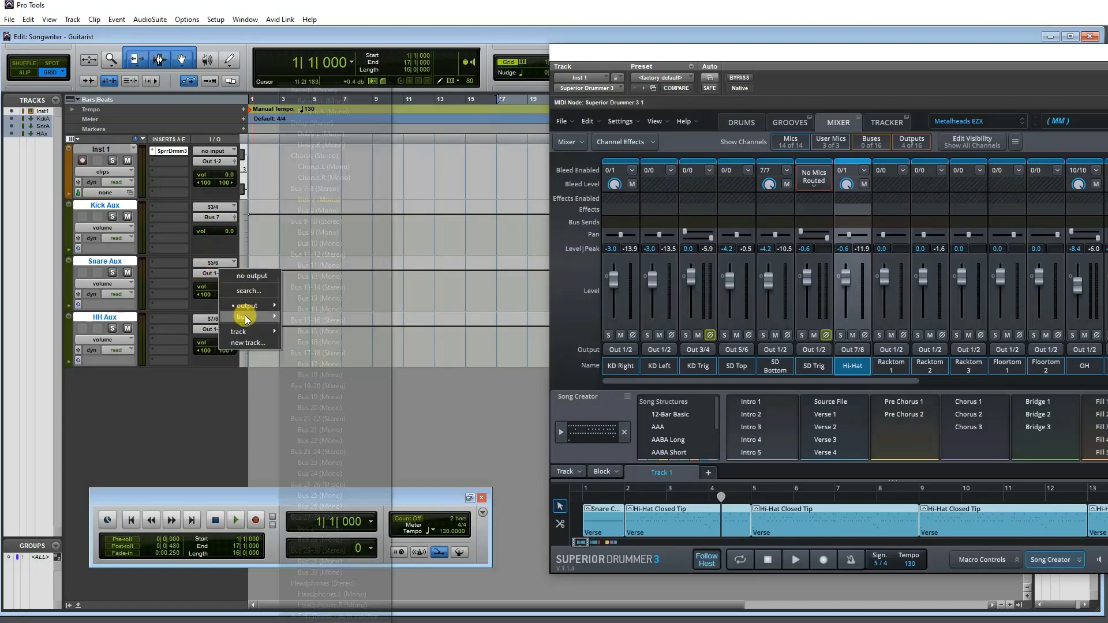
pyautogui.click(330, 214)
pyautogui.click(214, 326)
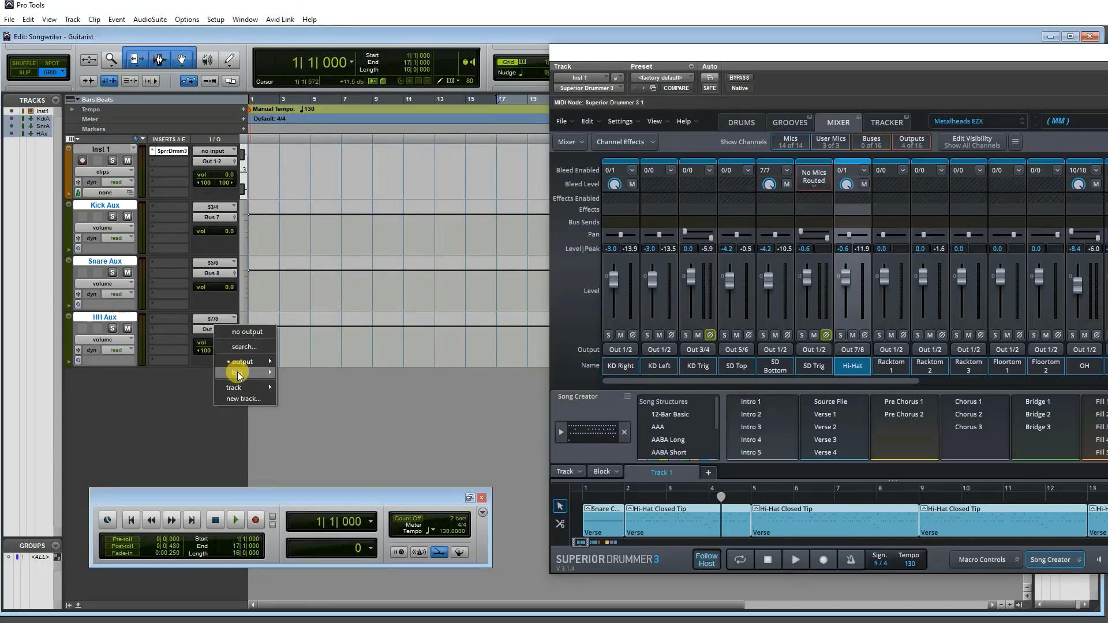
pyautogui.moveTo(239, 375)
pyautogui.click(323, 234)
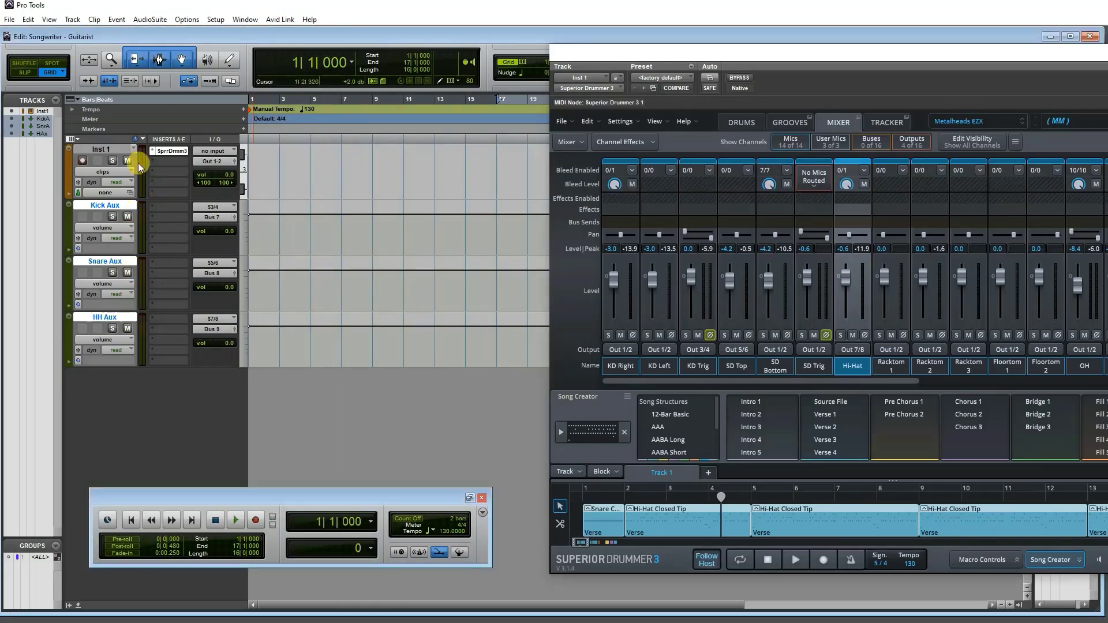
# Add three mono audio tracks in Samples timebase from Track > New
pyautogui.click(72, 20)
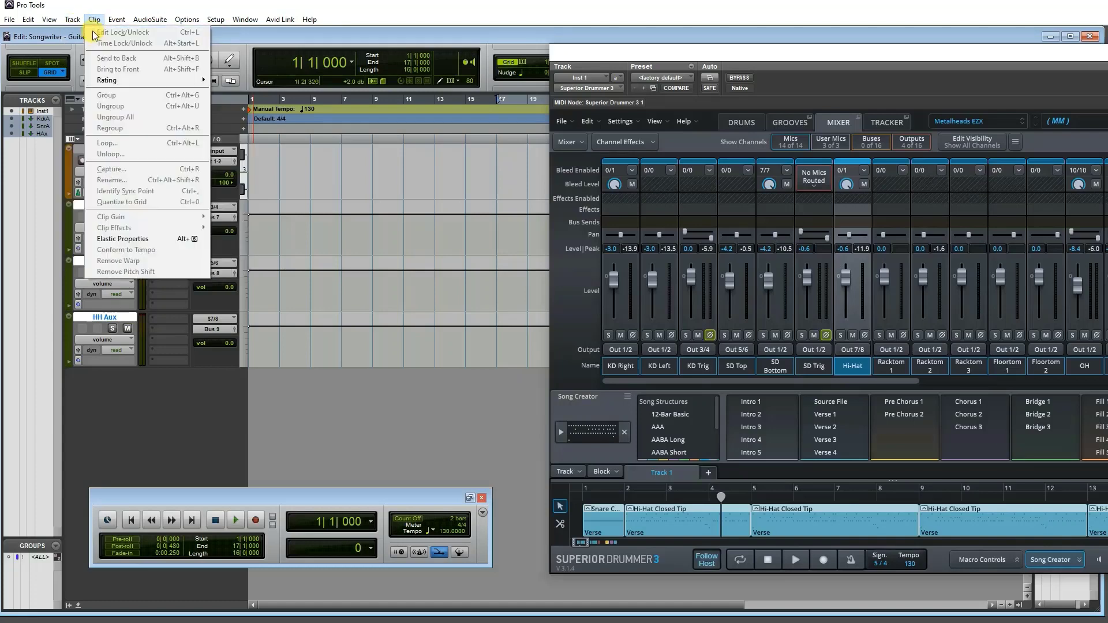
pyautogui.click(84, 30)
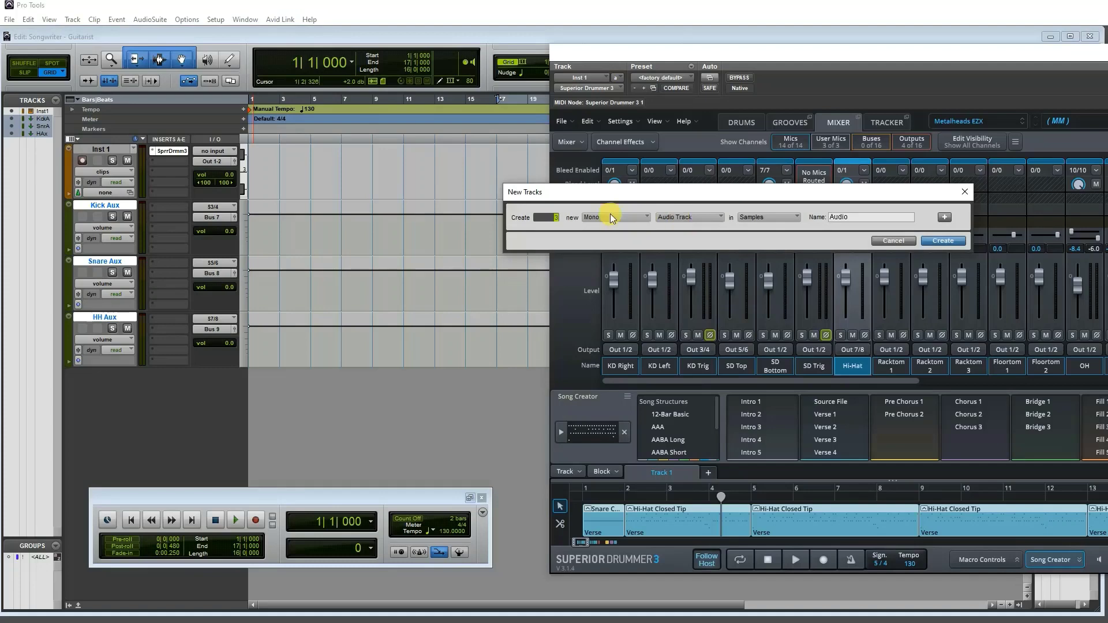
pyautogui.click(956, 242)
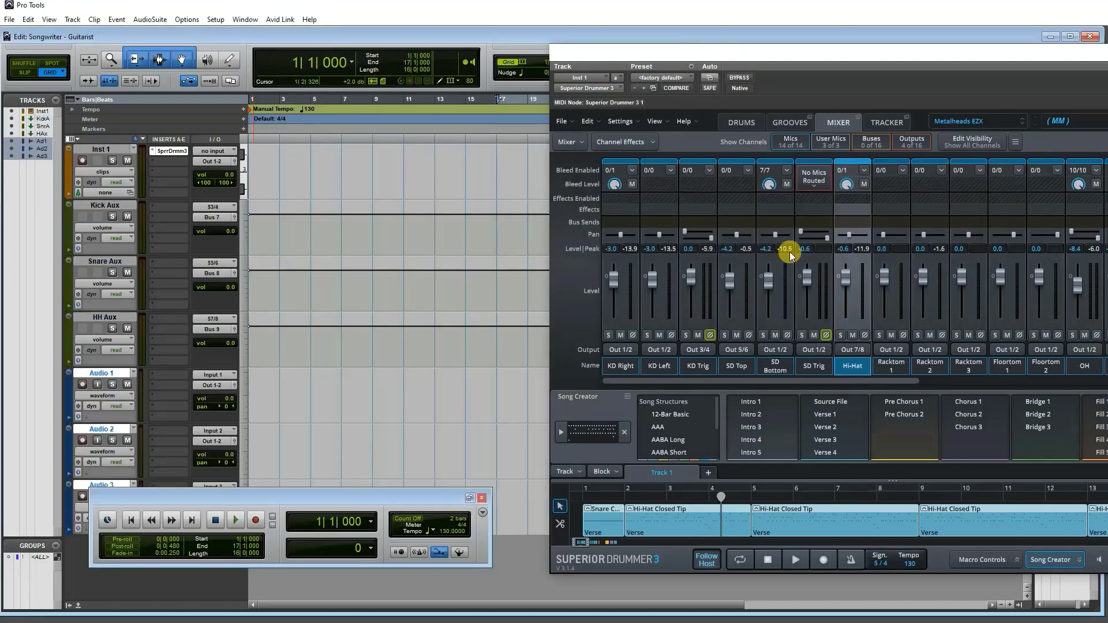
# Rename Audio 1, Audio 2 and Audio 3 to Kick, Snare and HH
pyautogui.click(217, 385)
pyautogui.doubleClick(102, 373)
pyautogui.write('Kick')
pyautogui.press('Return')
pyautogui.doubleClick(112, 428)
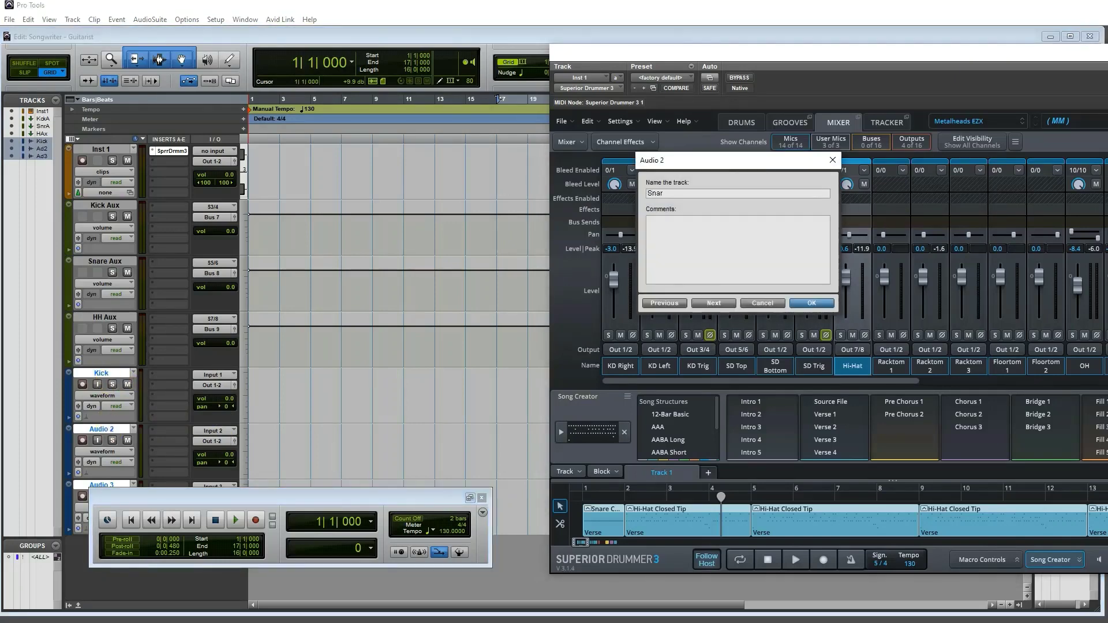
pyautogui.write('Snare')
pyautogui.press('Return')
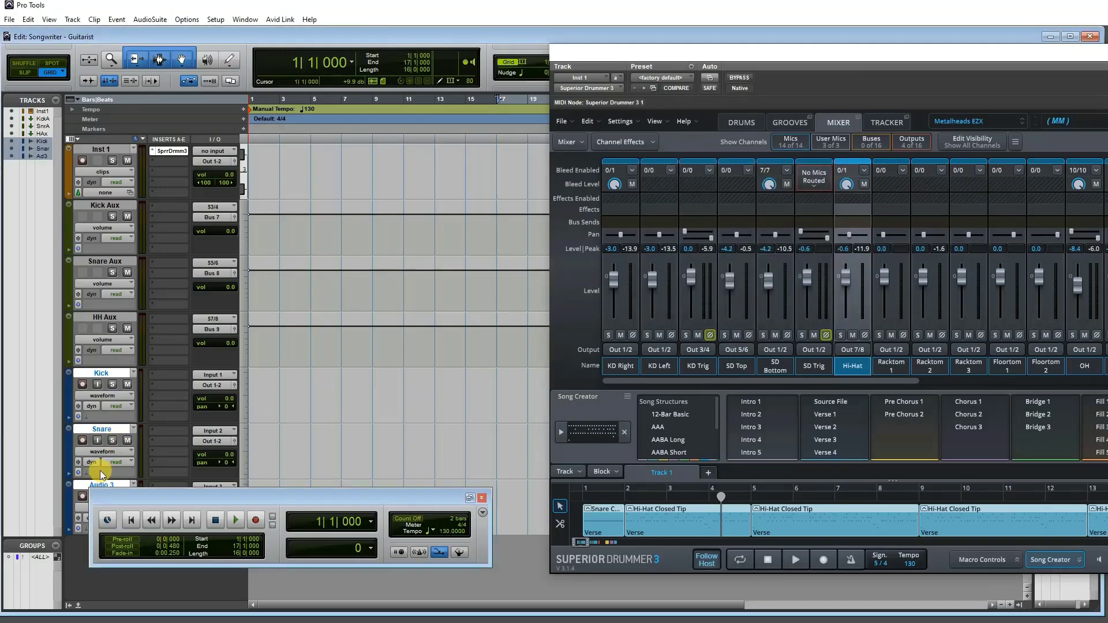
pyautogui.doubleClick(98, 485)
pyautogui.write('HH')
pyautogui.press('Return')
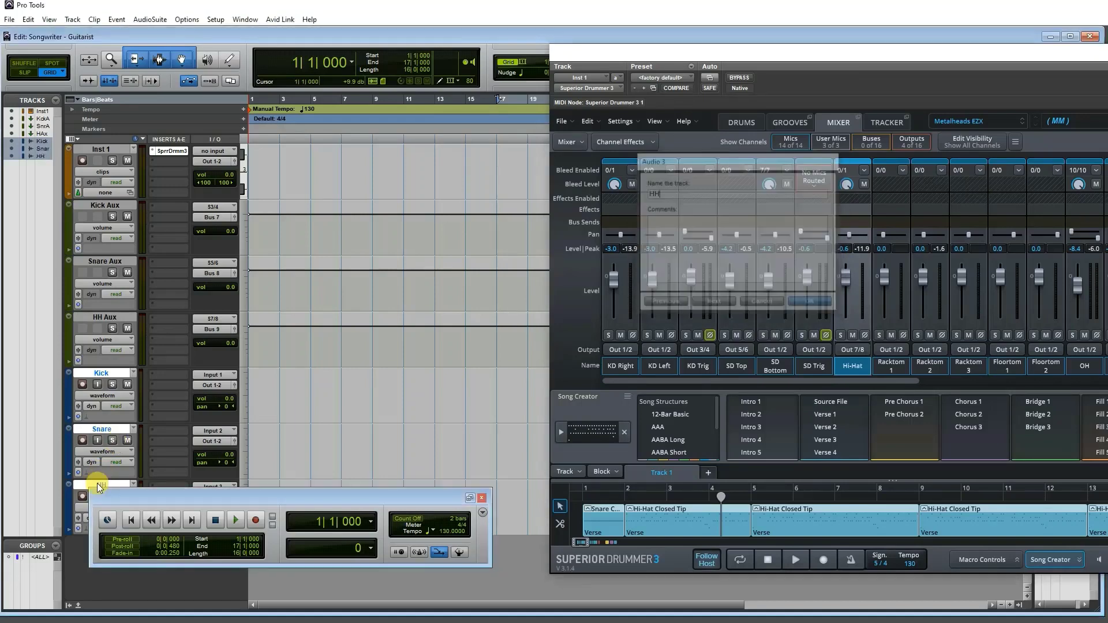
pyautogui.moveTo(338, 501); pyautogui.dragTo(331, 557)
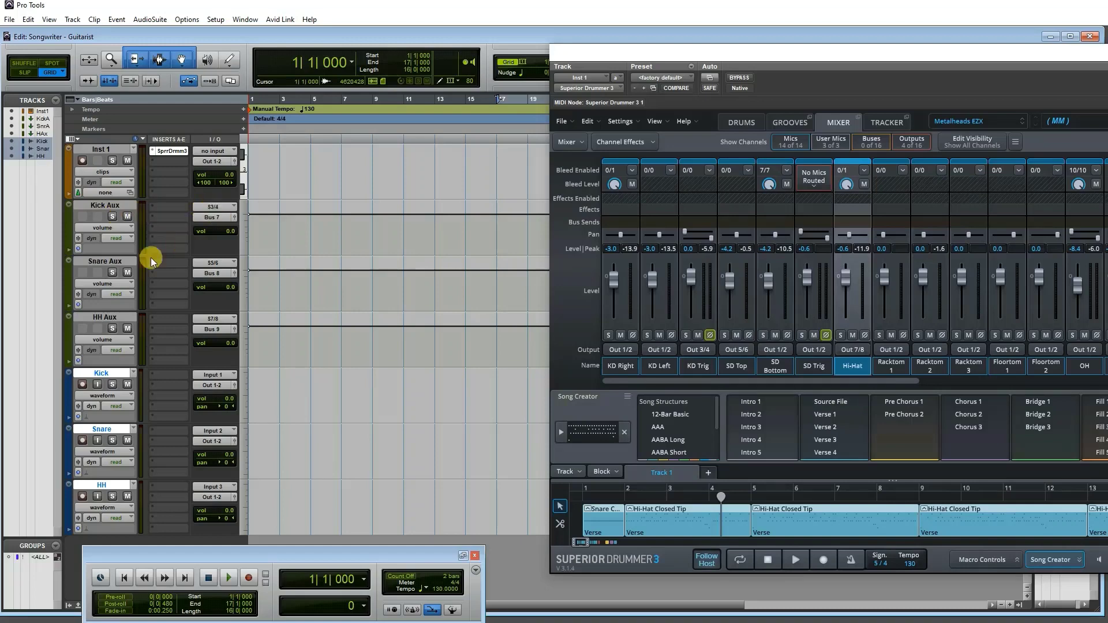
# Set the Kick, Snare and HH track inputs to mono Bus 7, Bus 8 and Bus 9
pyautogui.click(201, 373)
pyautogui.moveTo(232, 418)
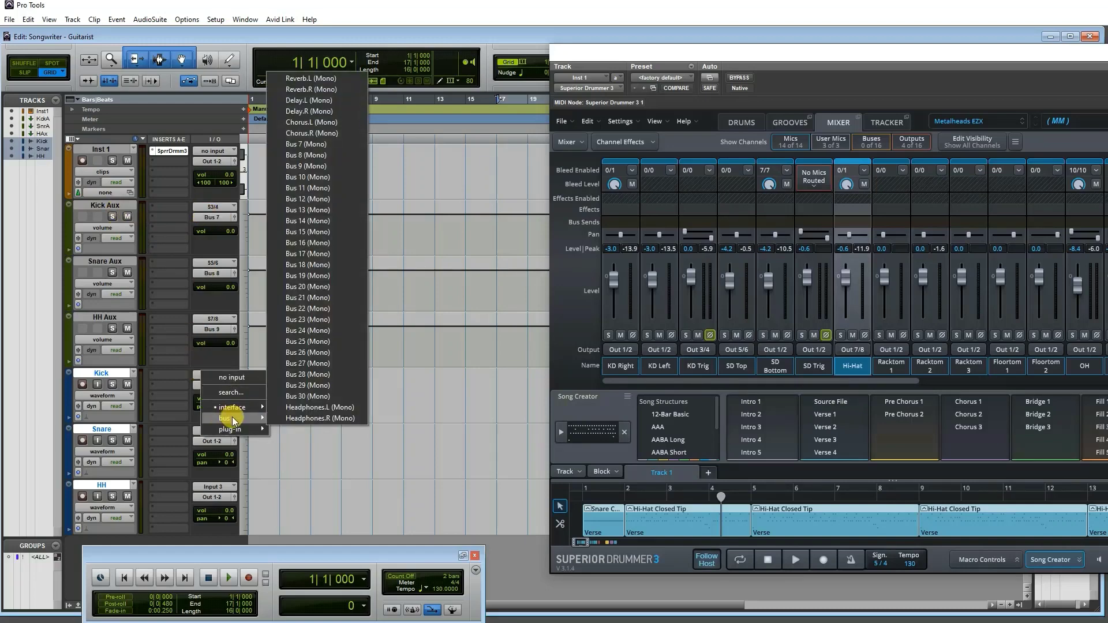
pyautogui.click(312, 146)
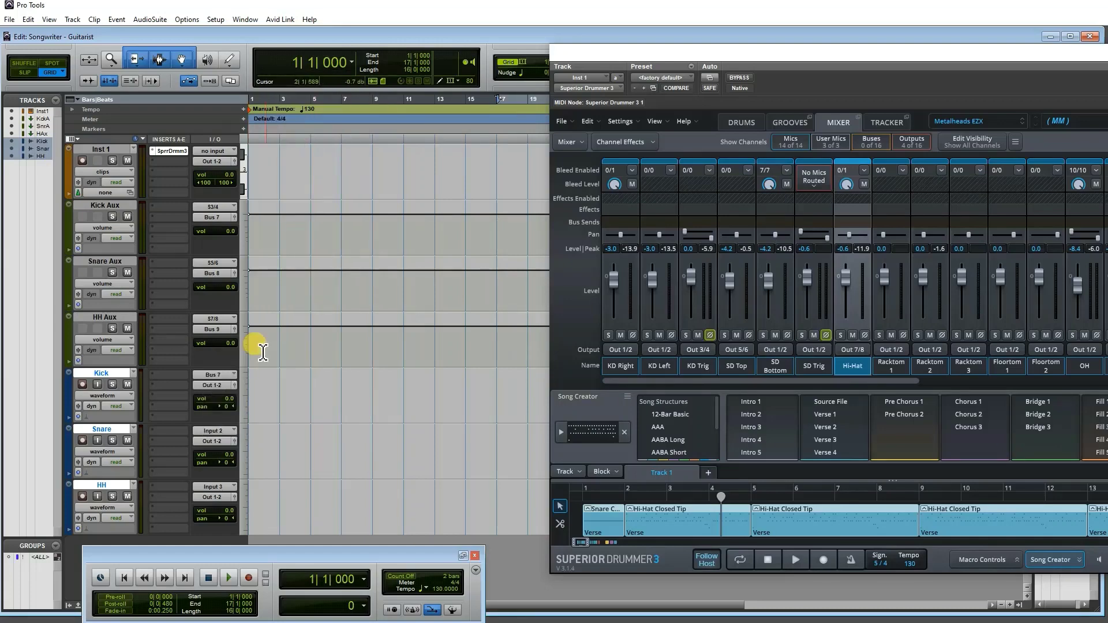
pyautogui.click(226, 431)
pyautogui.moveTo(250, 476)
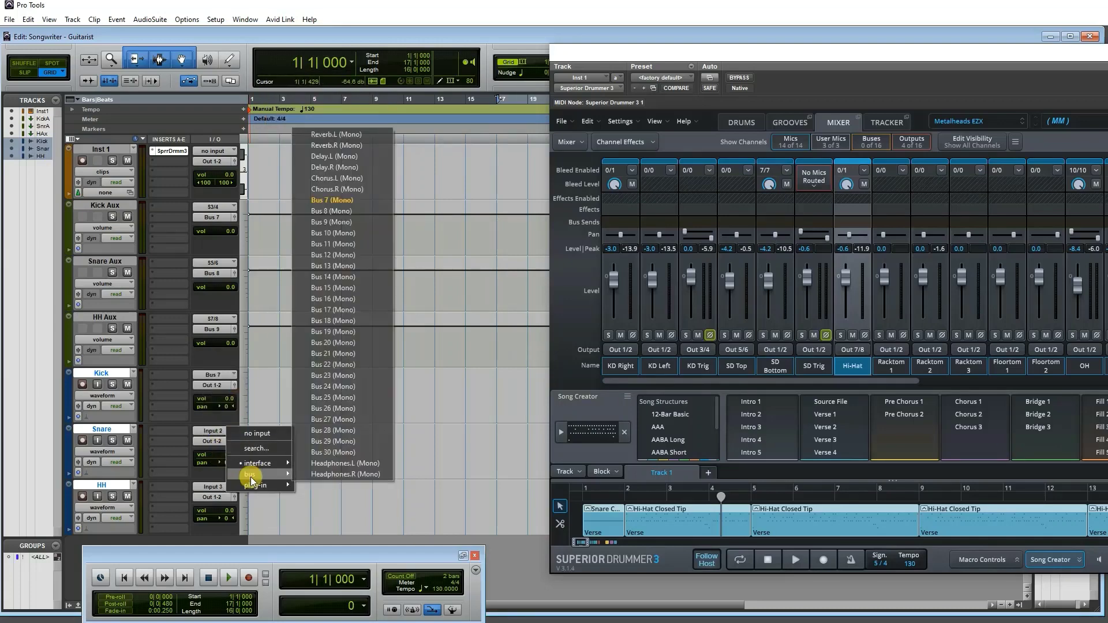
pyautogui.click(354, 211)
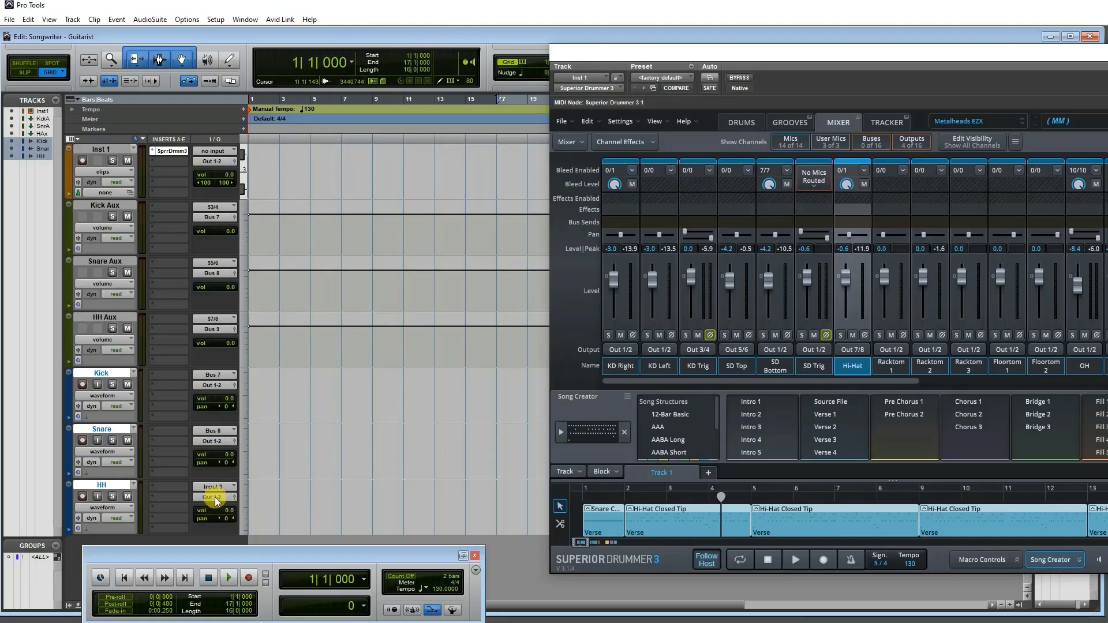
pyautogui.click(215, 486)
pyautogui.moveTo(264, 525)
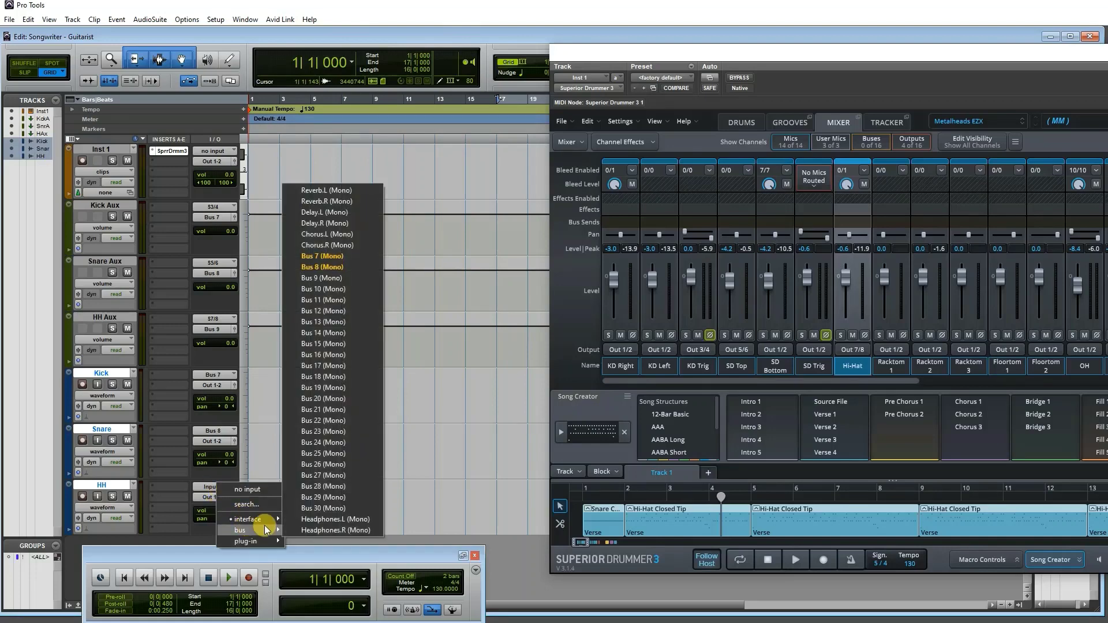
pyautogui.click(334, 278)
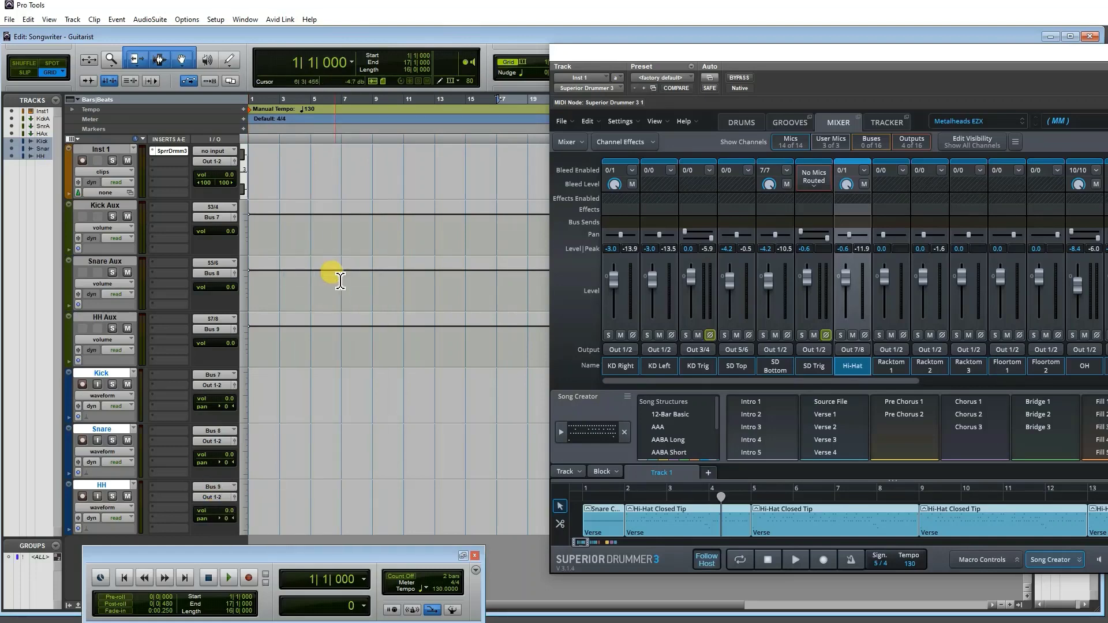
# Record-arm the HH, Snare and Kick tracks
pyautogui.moveTo(697, 53); pyautogui.dragTo(563, 164)
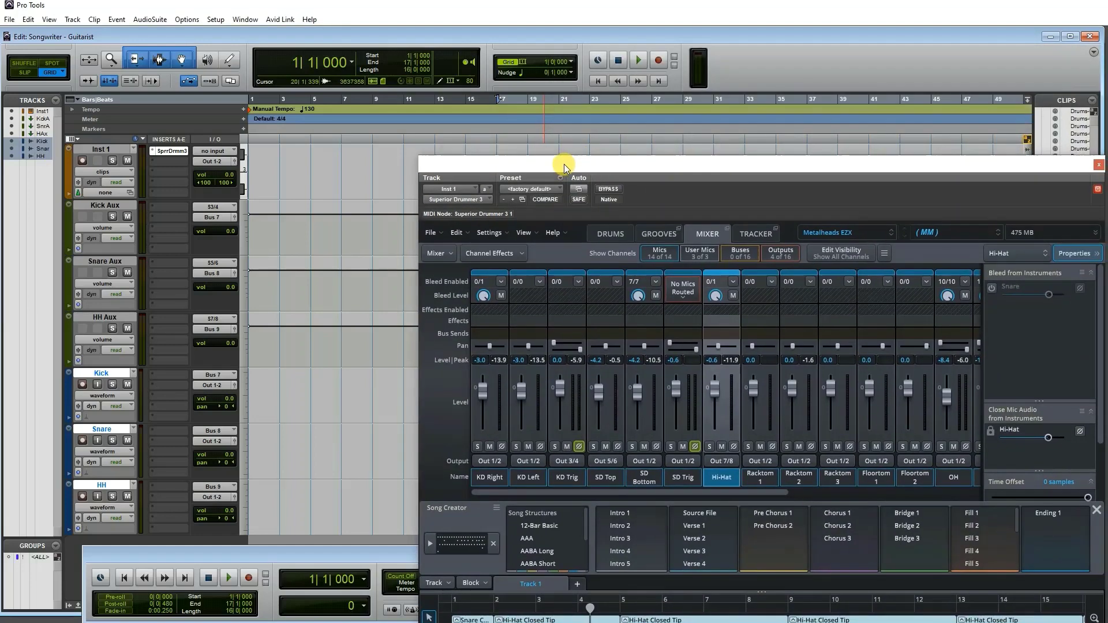
pyautogui.click(81, 495)
pyautogui.click(81, 440)
pyautogui.click(82, 384)
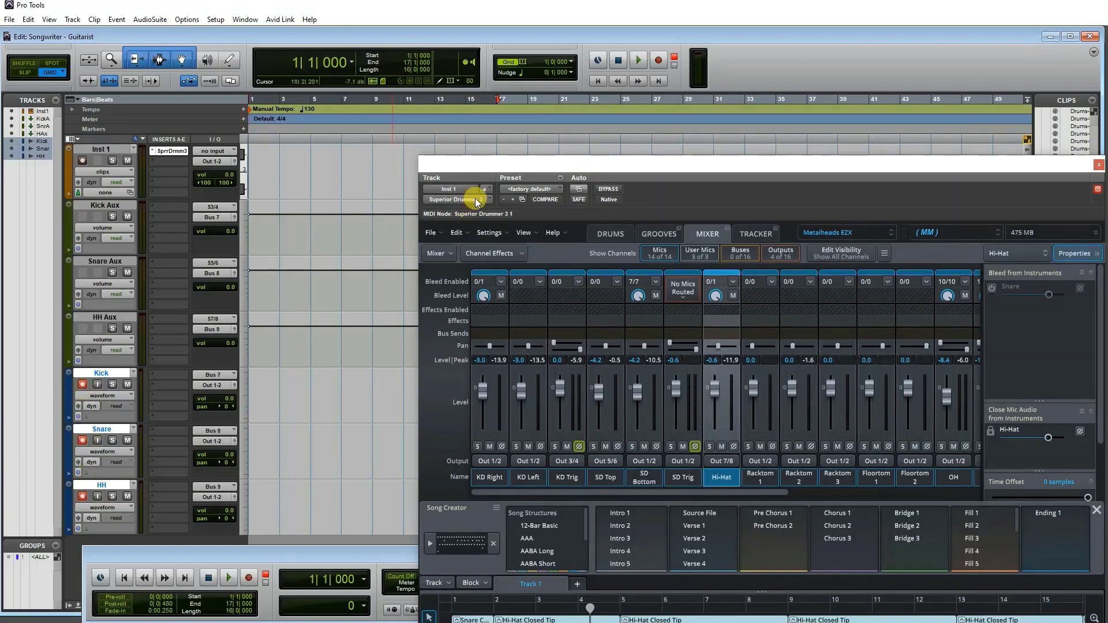
# Record the drums from the session start for about five bars, then stop
pyautogui.click(619, 79)
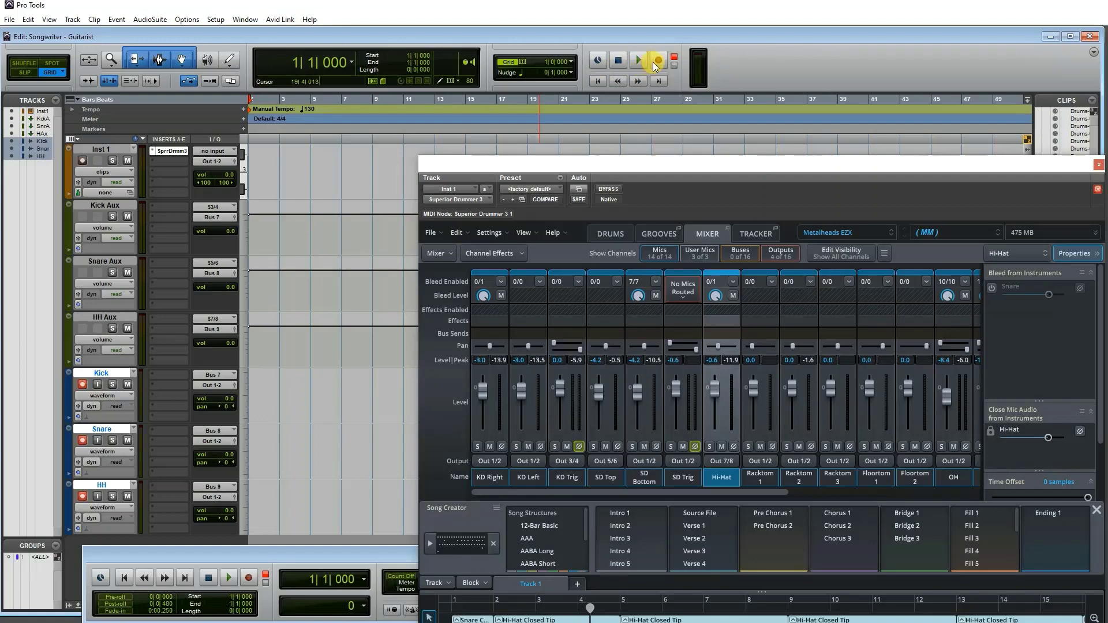
pyautogui.click(654, 60)
pyautogui.click(636, 62)
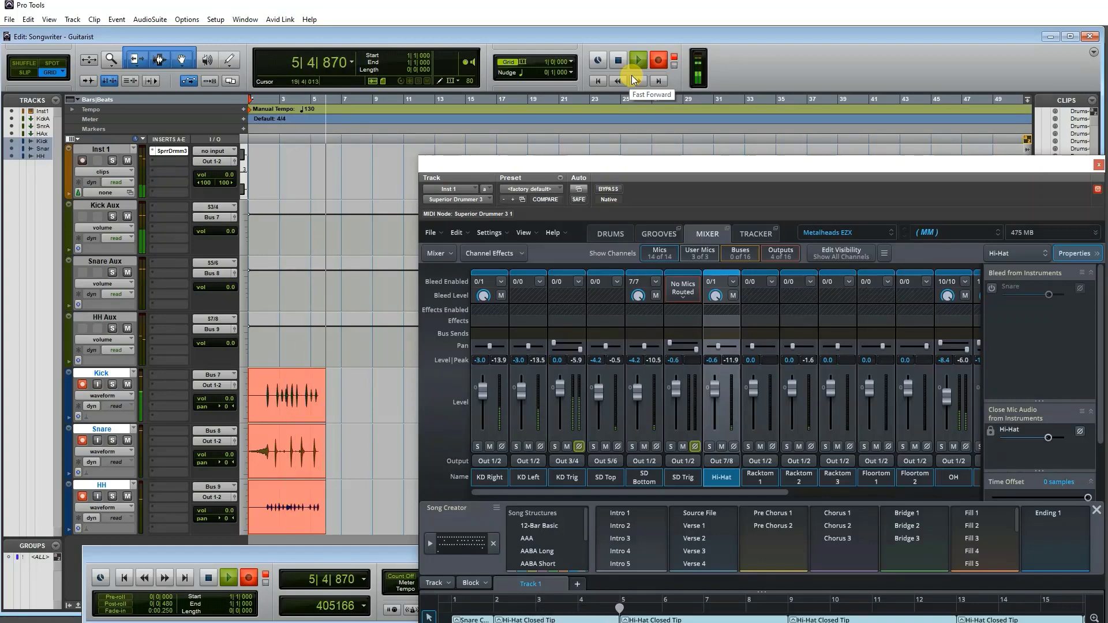
pyautogui.press('space')
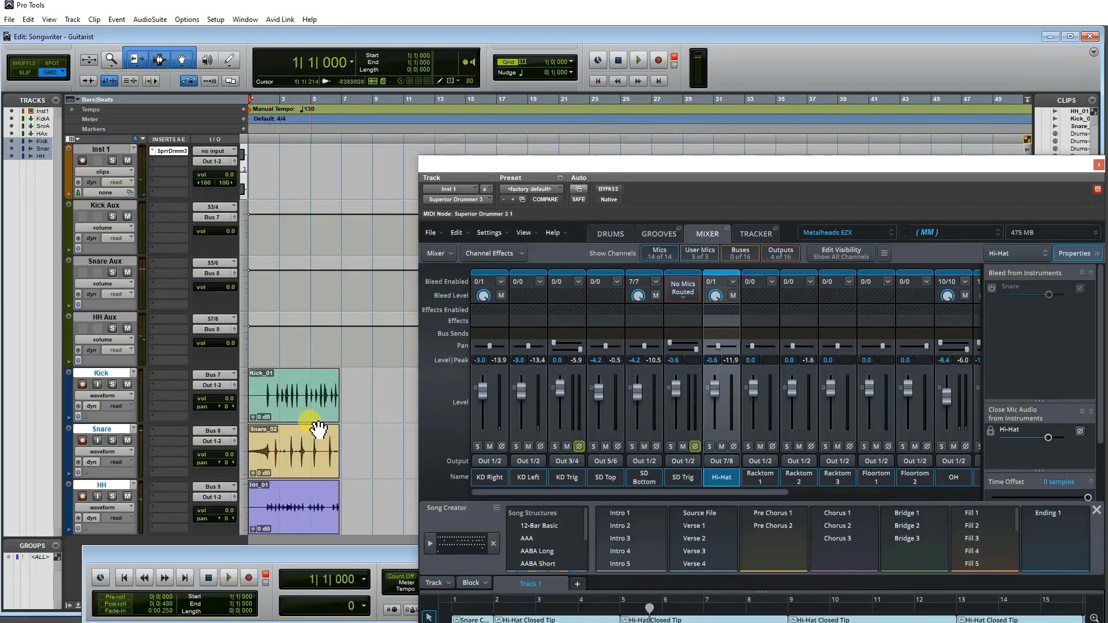
# Make Superior Drummer follow the host tempo of 120 and start playback of the session
pyautogui.moveTo(634, 159); pyautogui.dragTo(571, 66)
pyautogui.click(585, 570)
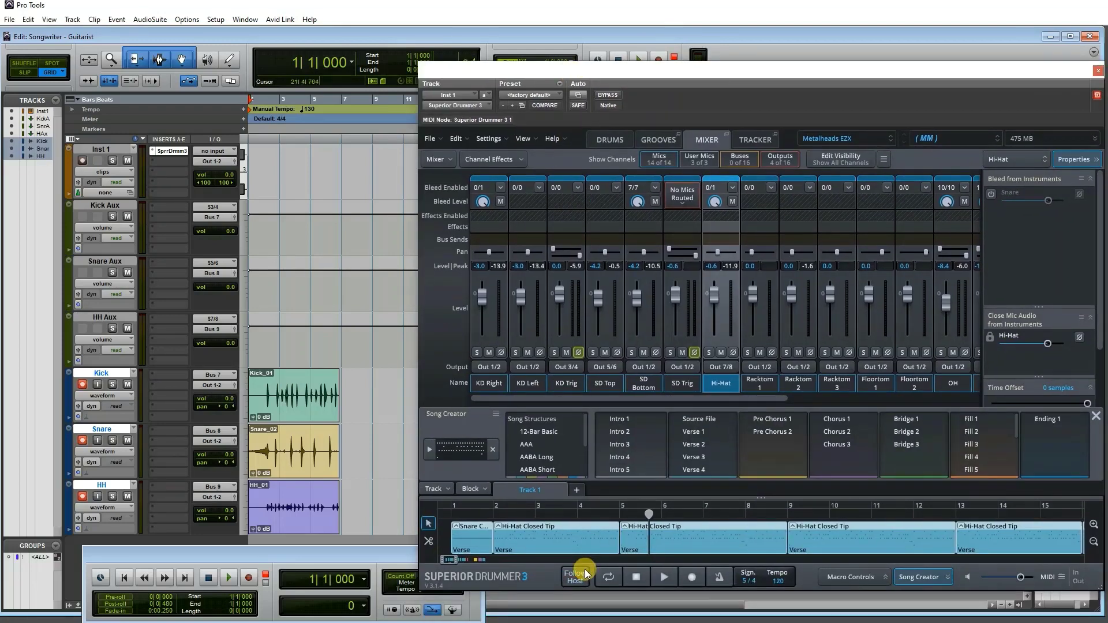
pyautogui.moveTo(653, 82); pyautogui.dragTo(593, 88)
pyautogui.click(636, 61)
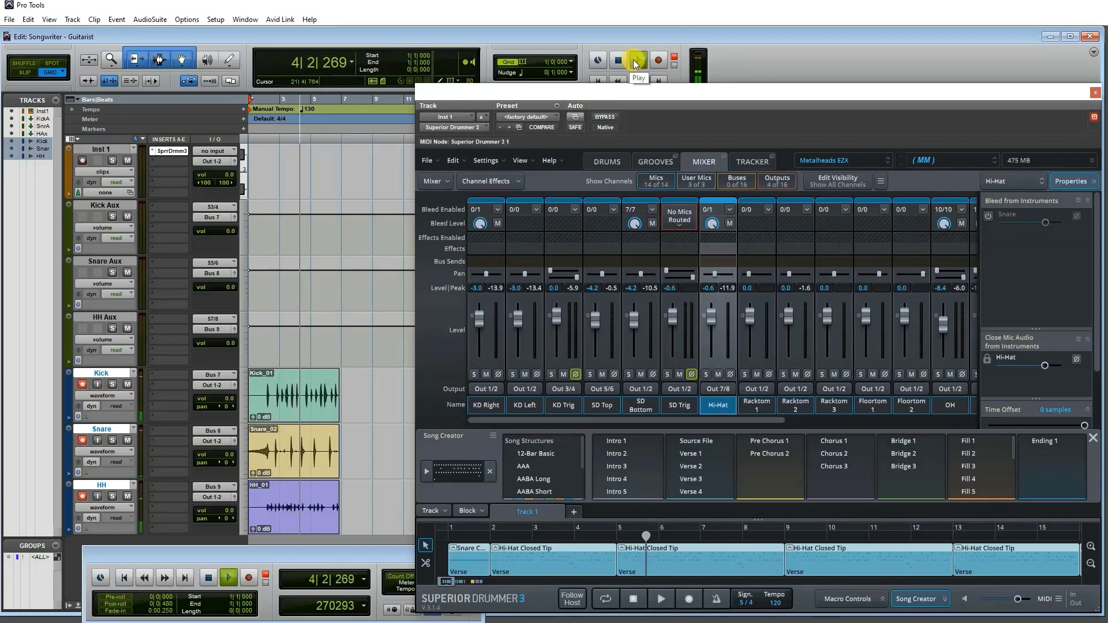
# Stop playback of the recorded Kick, Snare and HH session
pyautogui.click(635, 63)
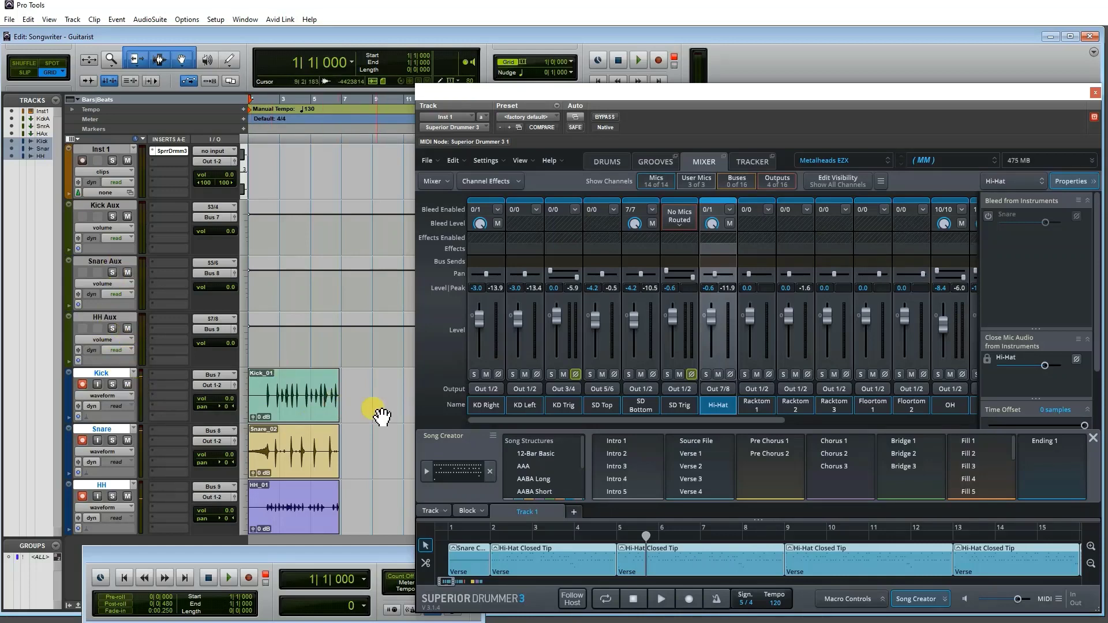
pyautogui.click(118, 317)
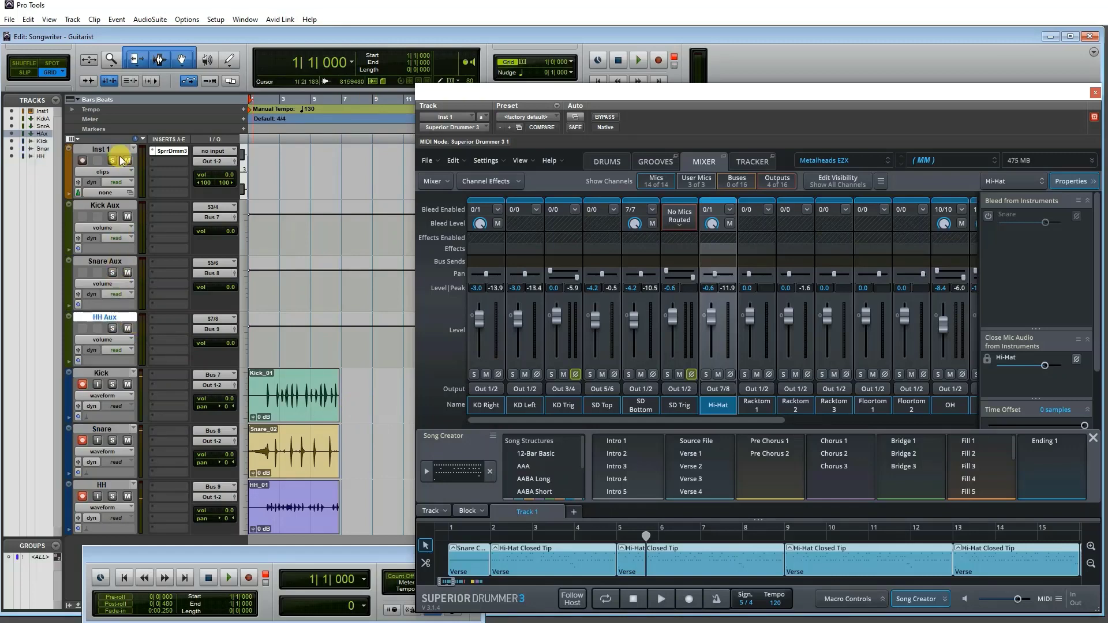